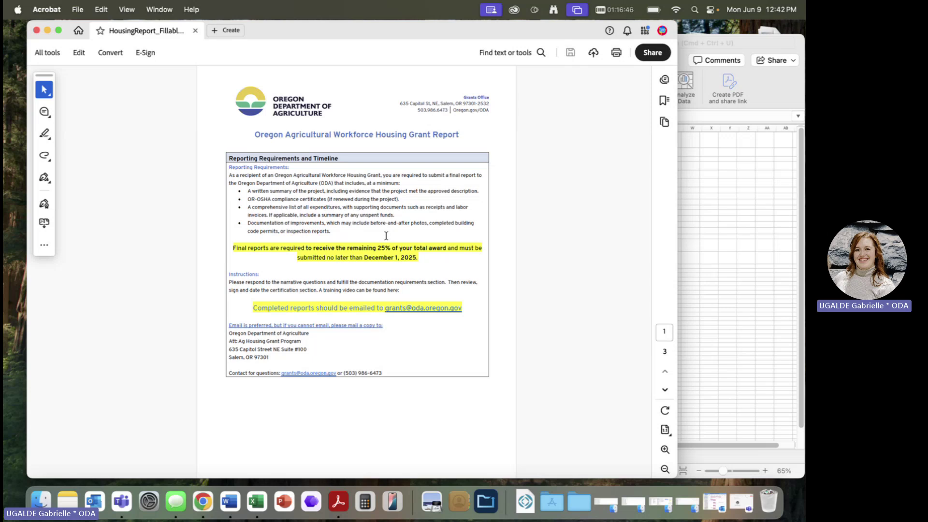
# - Zoom the report's first page to about 97% and scroll down to Reporting Requirements
pyautogui.scroll(2, 386, 235)
pyautogui.scroll(5, 386, 236)
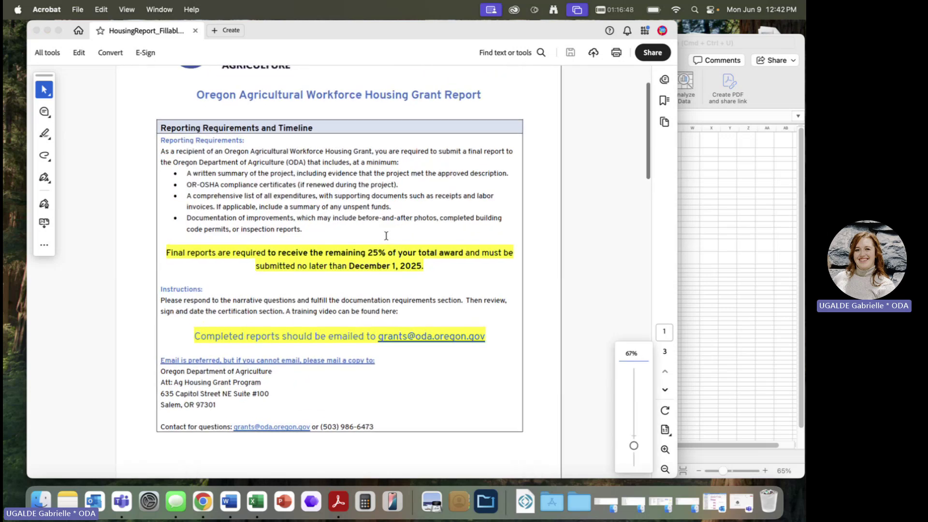
pyautogui.scroll(2, 386, 238)
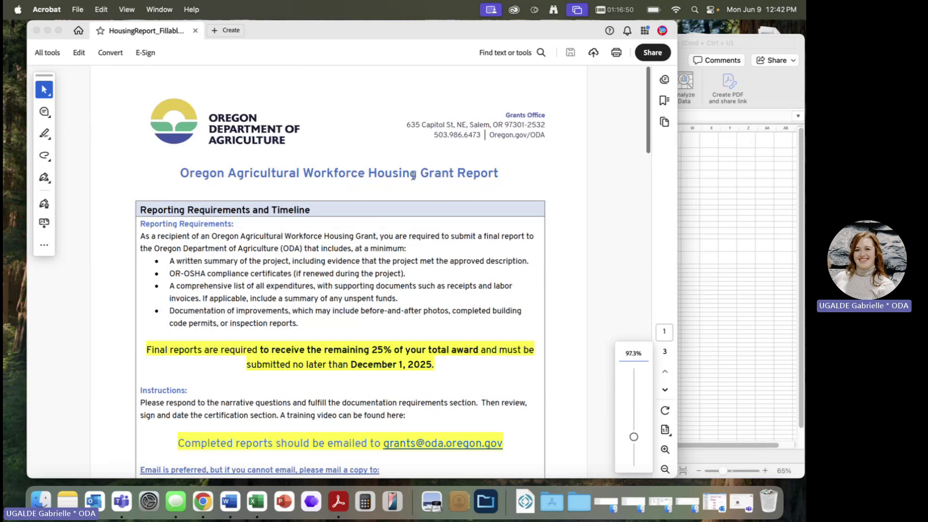
pyautogui.click(501, 112)
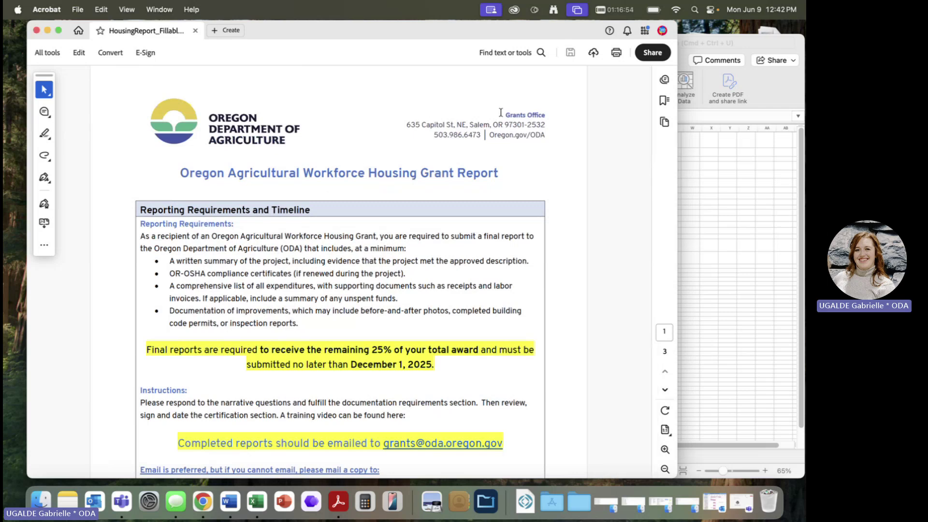
pyautogui.scroll(-3, 516, 314)
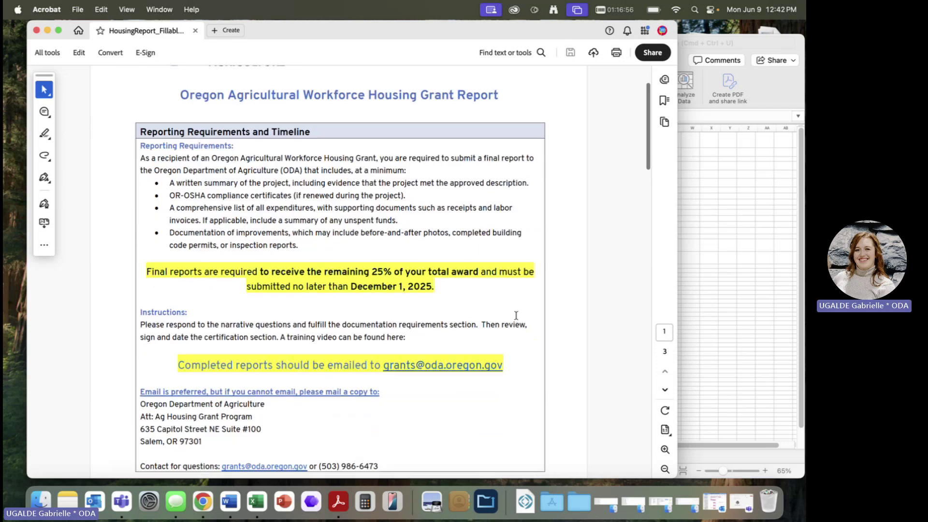
pyautogui.scroll(-2, 516, 315)
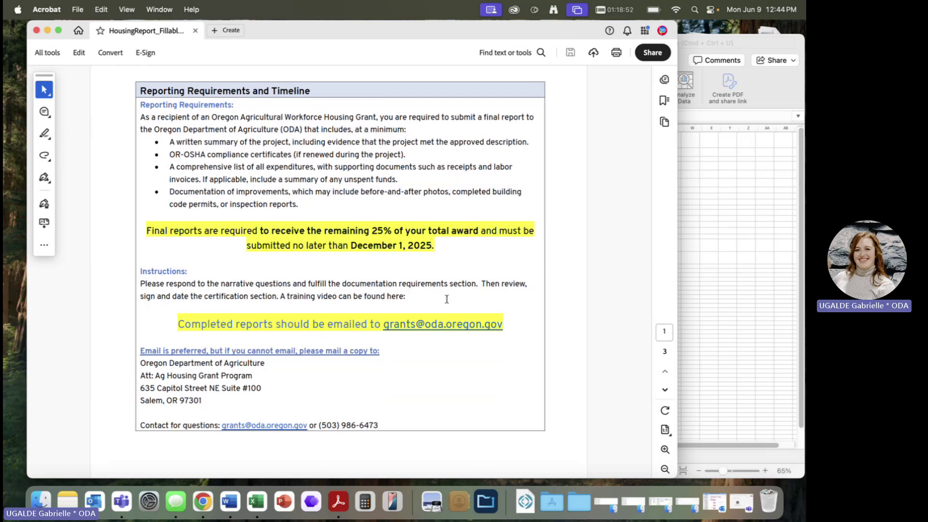
pyautogui.moveTo(380, 323); pyautogui.dragTo(511, 327)
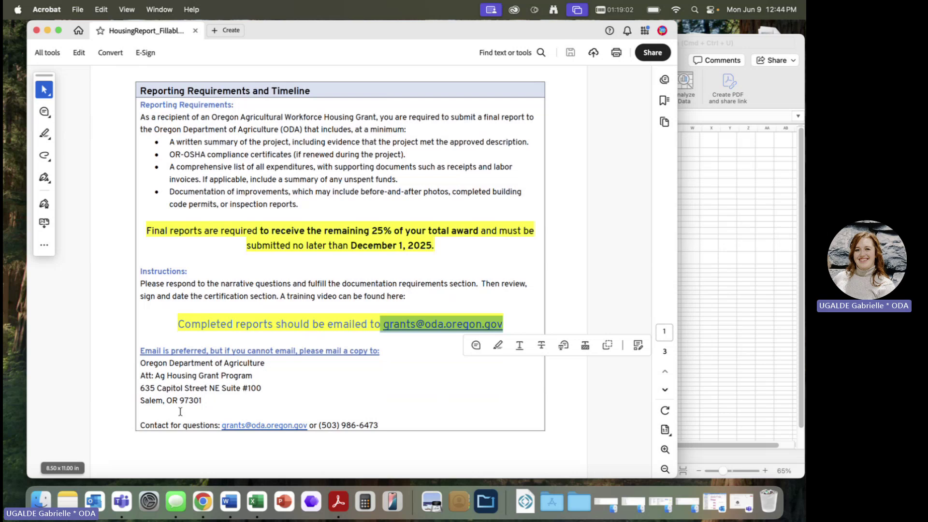
pyautogui.moveTo(205, 403); pyautogui.dragTo(140, 365)
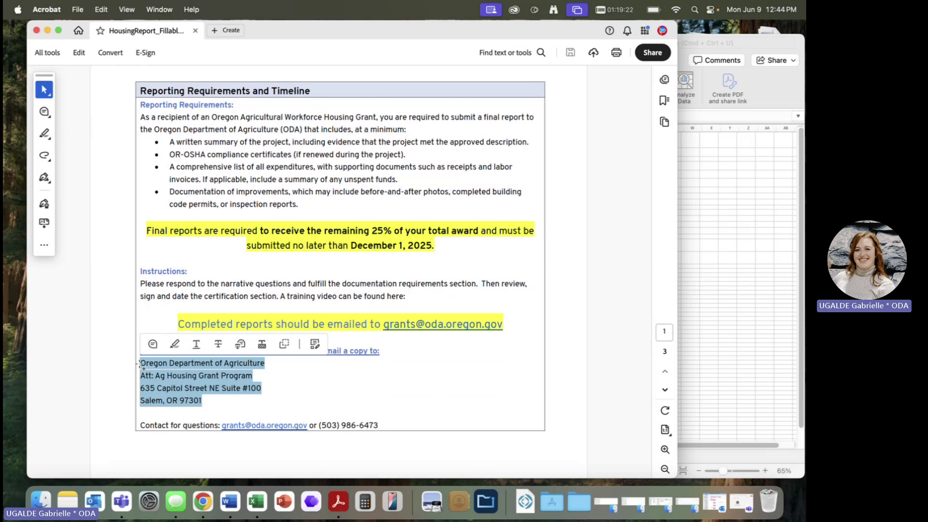
pyautogui.click(461, 424)
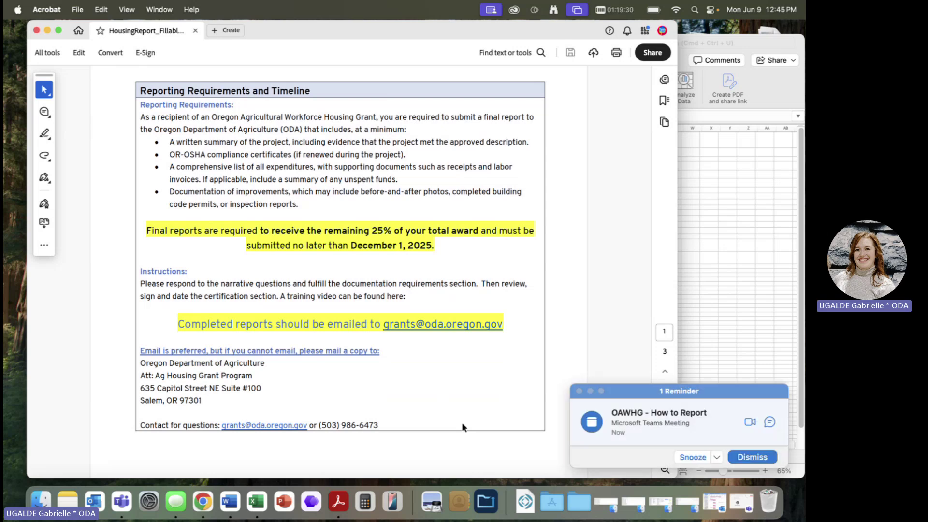
# - Dismiss all Outlook reminders and show page 2's Grantee Information section at 126%
pyautogui.click(579, 391)
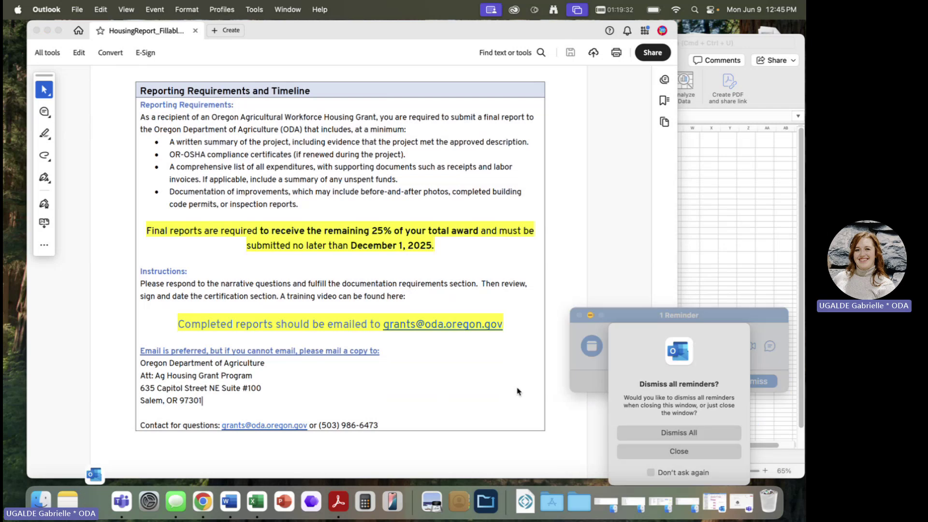
pyautogui.click(642, 433)
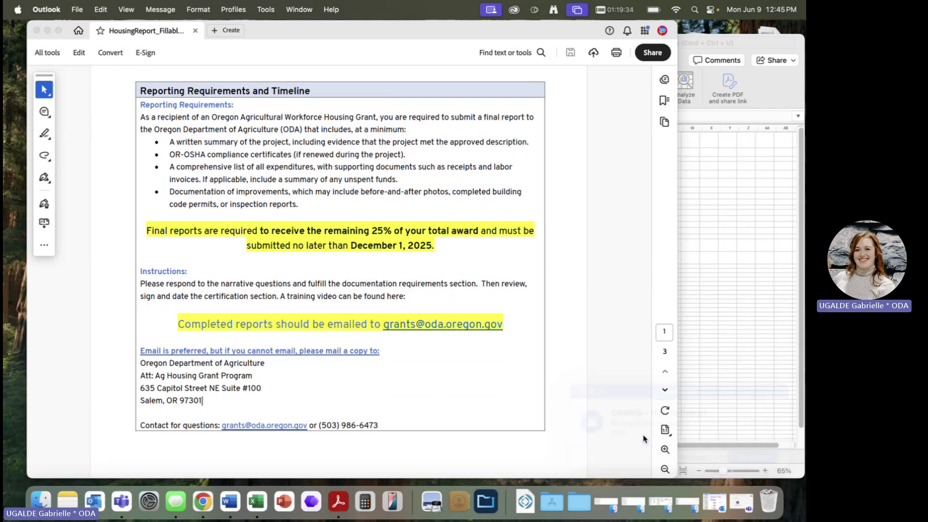
pyautogui.scroll(-10, 338, 293)
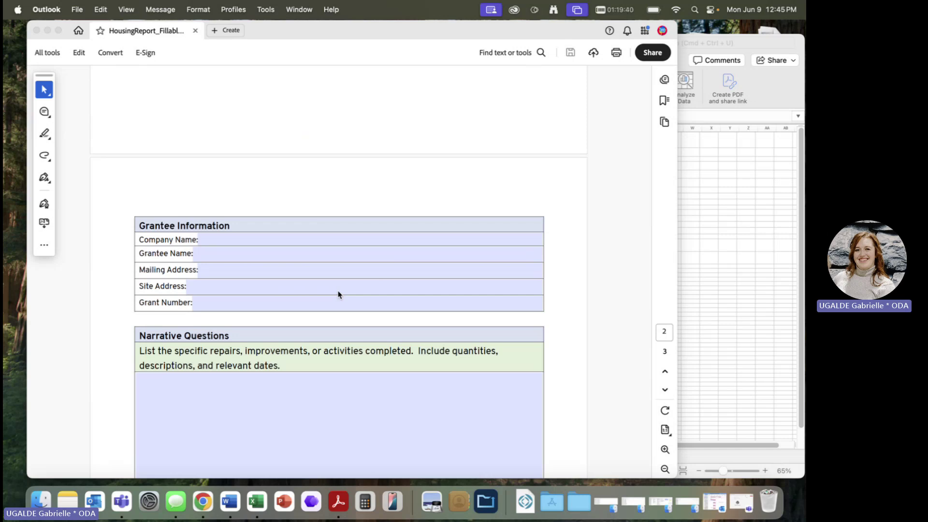
pyautogui.scroll(-3, 529, 261)
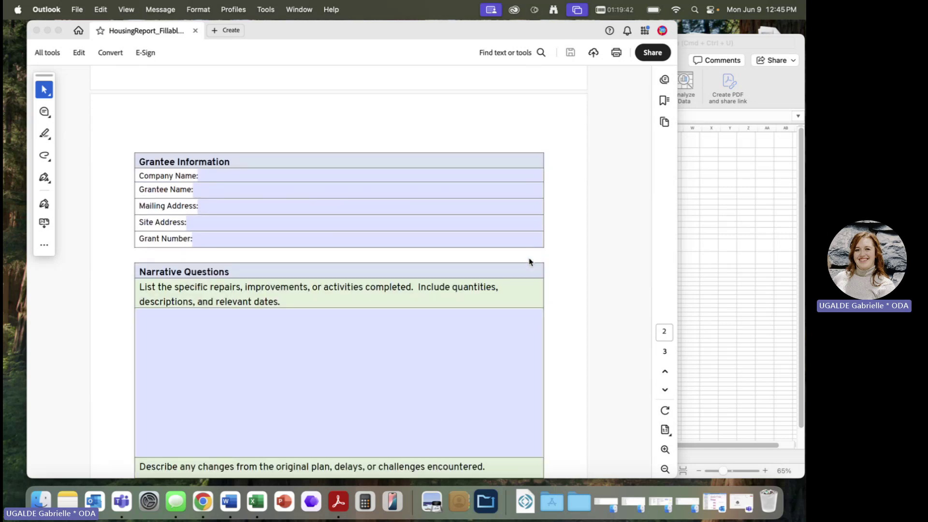
pyautogui.click(580, 264)
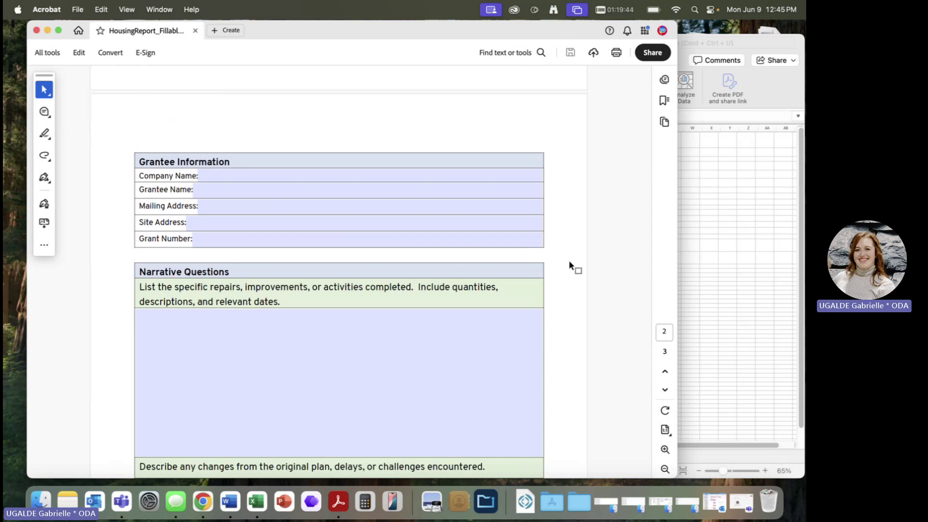
pyautogui.scroll(3, 569, 265)
pyautogui.scroll(5, 570, 266)
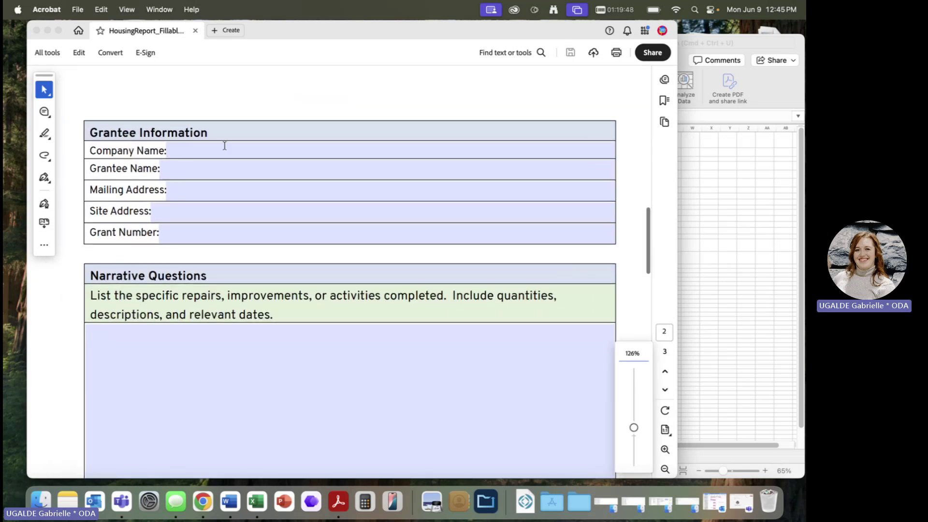
# - Fill in company ODA, the grantee's name, and the mailing and site addresses
pyautogui.click(224, 146)
pyautogui.click(188, 168)
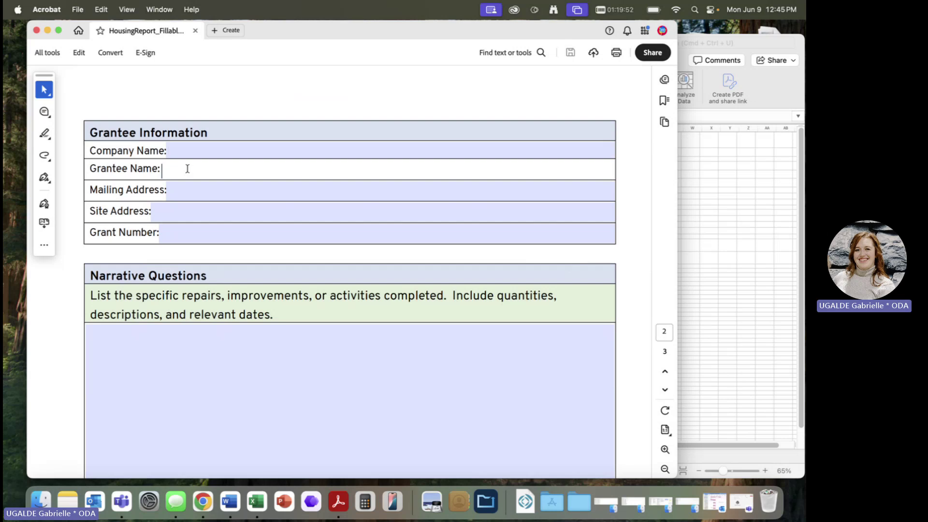
pyautogui.click(184, 151)
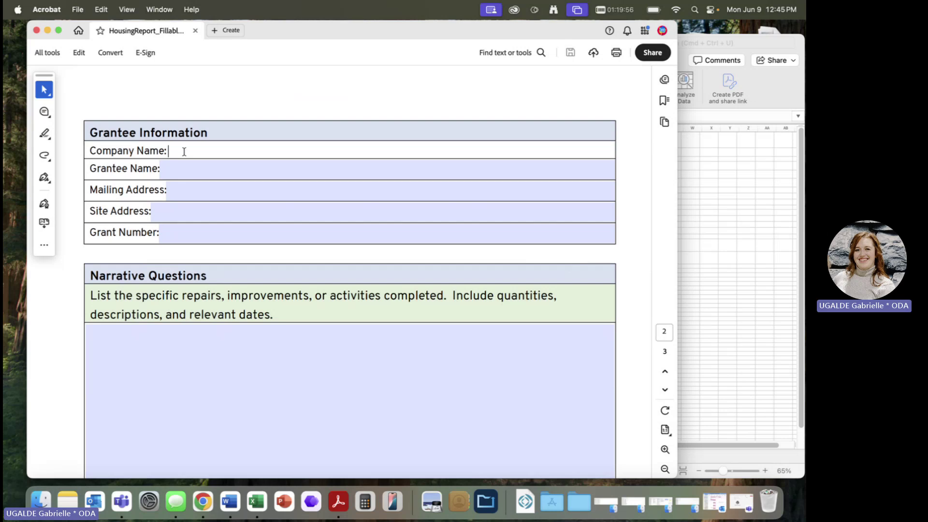
pyautogui.press('Tab')
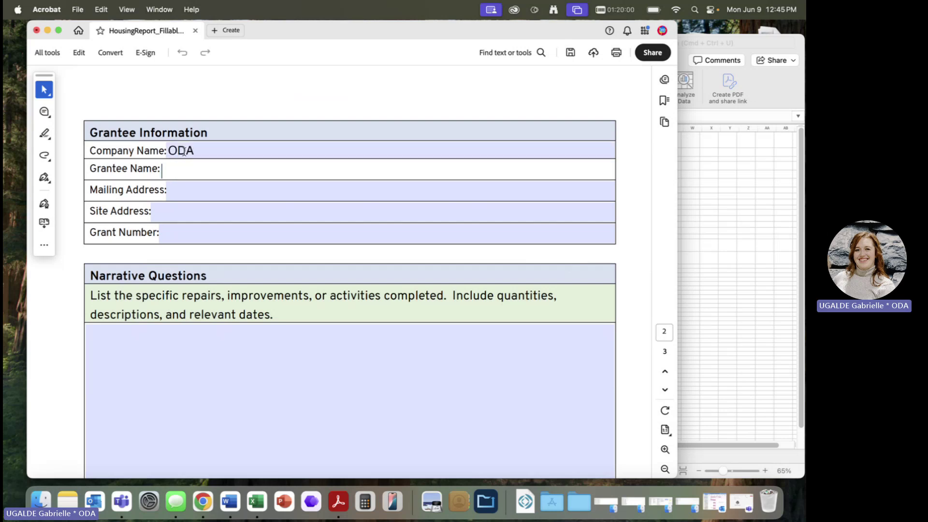
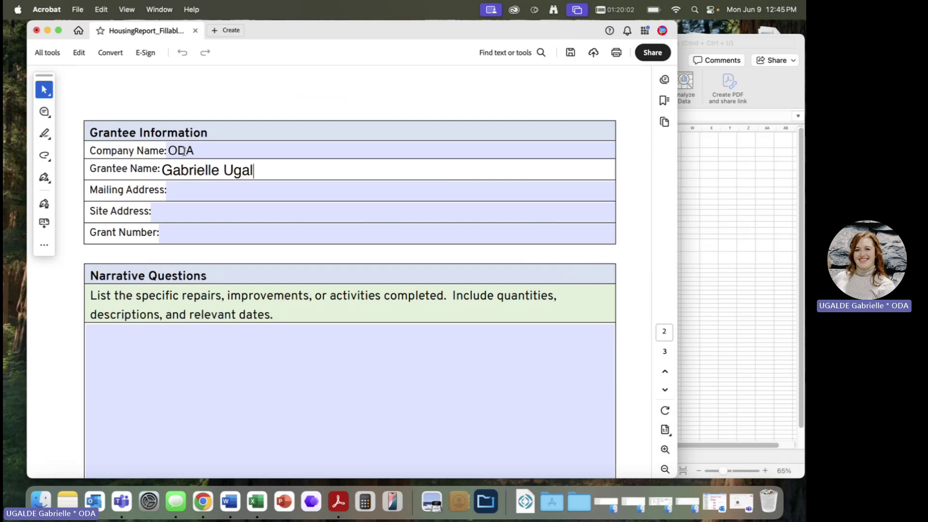
pyautogui.press('Tab')
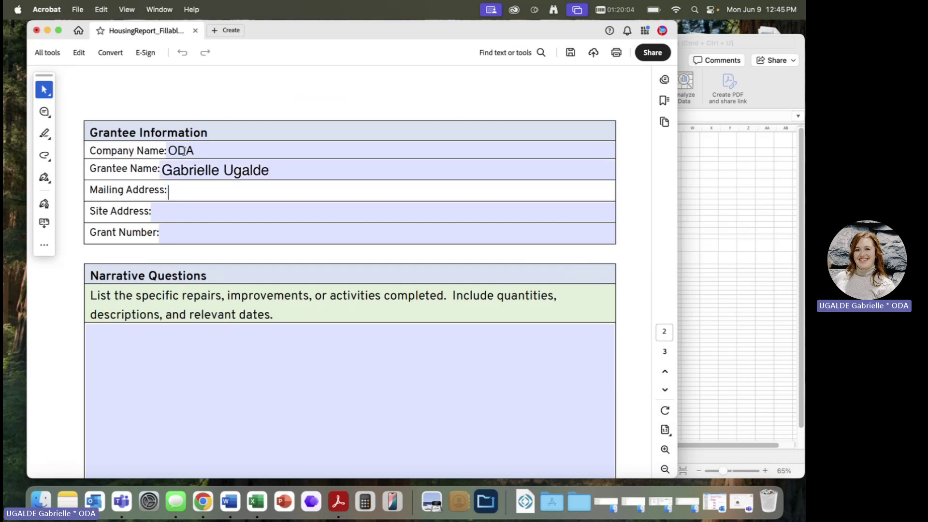
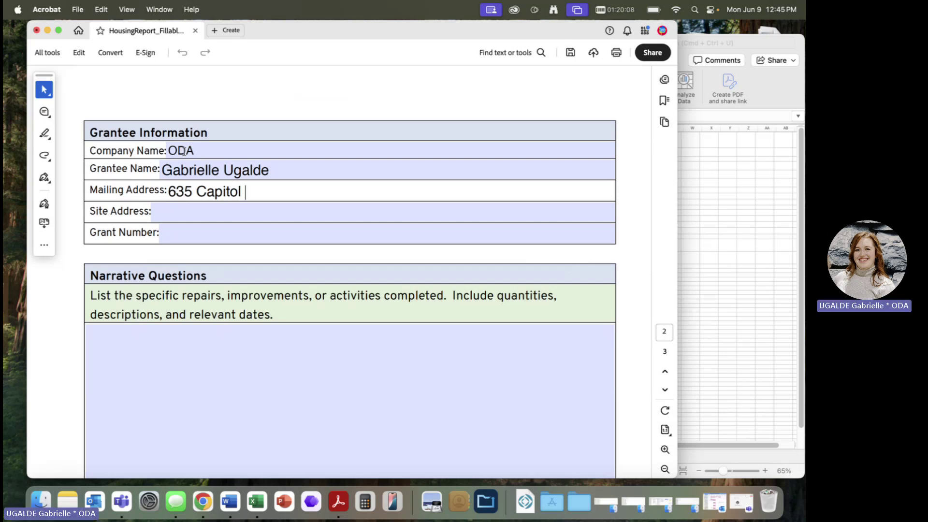
pyautogui.press('Tab')
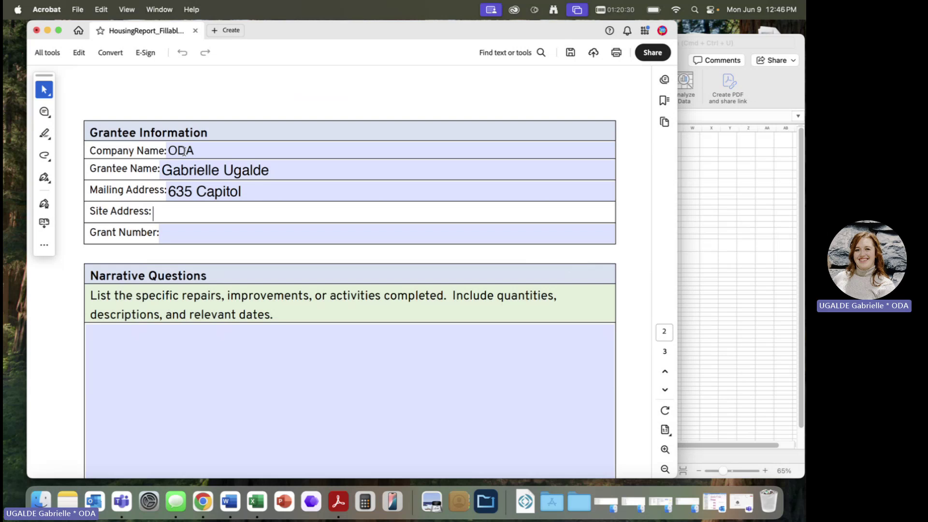
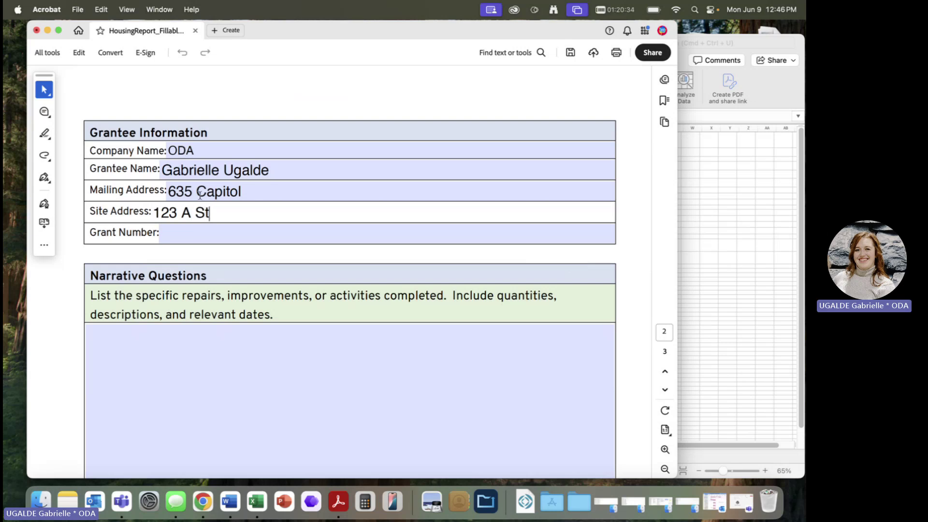
# - Enter a placeholder grant number, using X's for the unknown characters
pyautogui.click(205, 236)
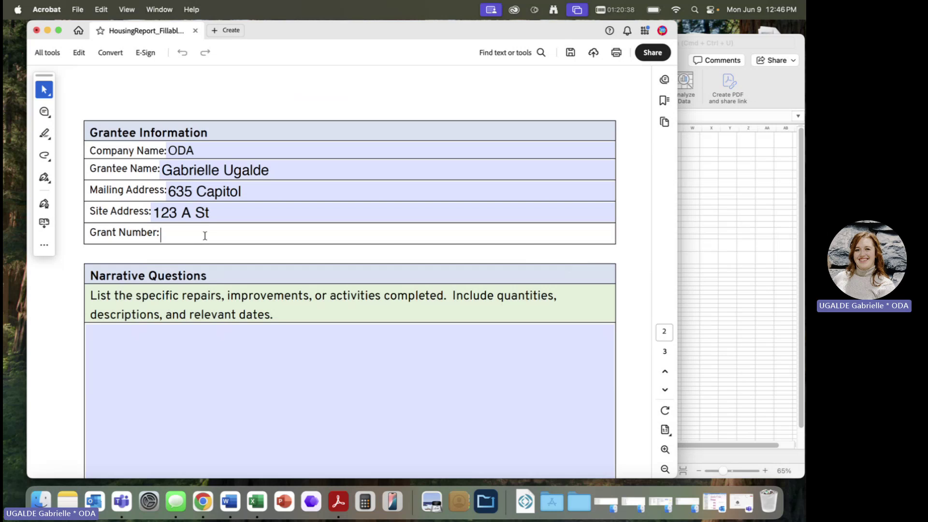
pyautogui.write('ODA25XXXGR')
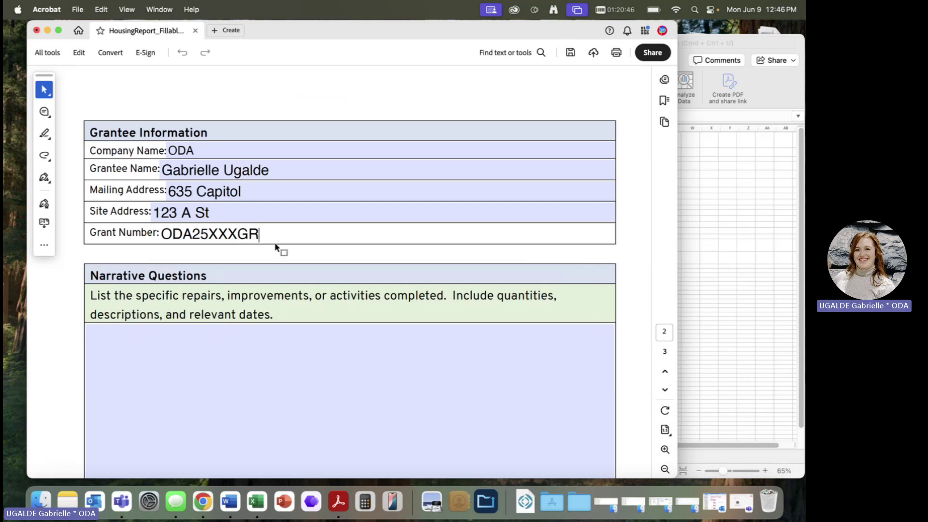
pyautogui.moveTo(236, 234); pyautogui.dragTo(208, 234)
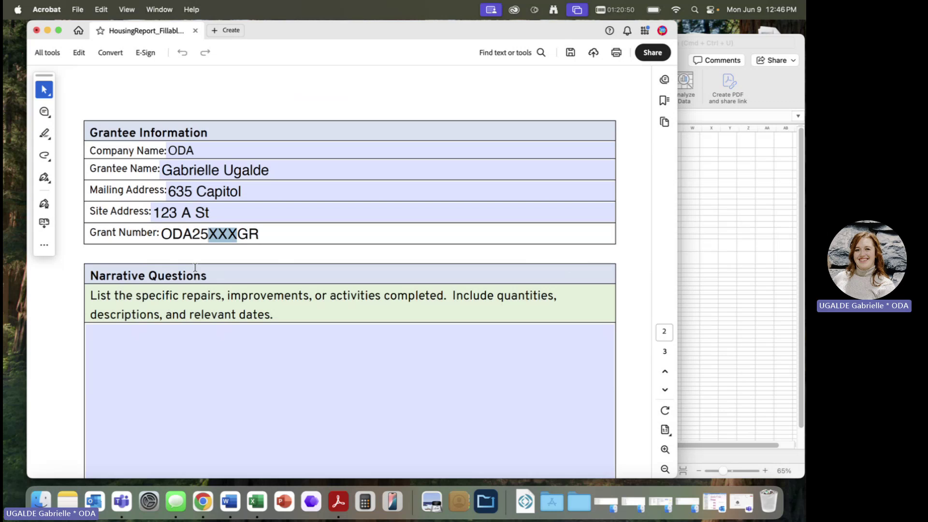
pyautogui.scroll(-5, 308, 355)
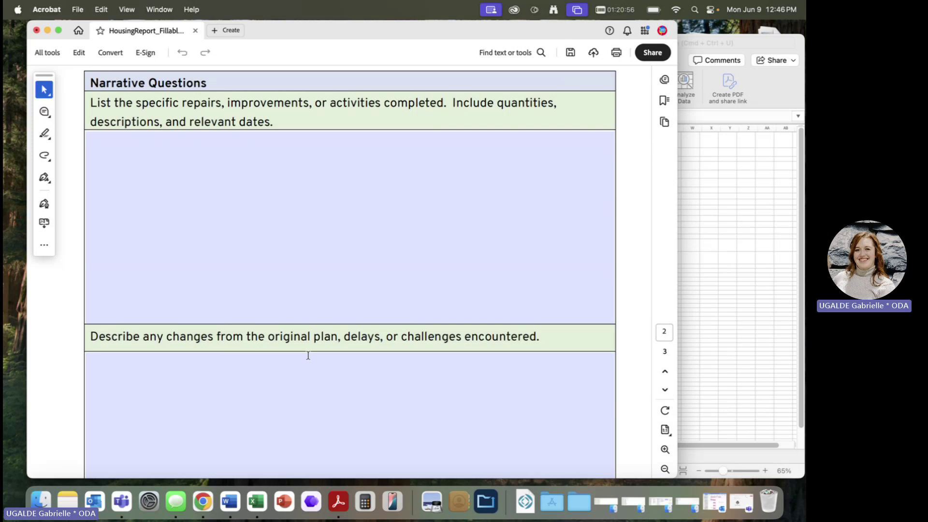
# - Answer the repairs question: locker purchased June 1, installed June 5, locking and 8x7
pyautogui.click(117, 161)
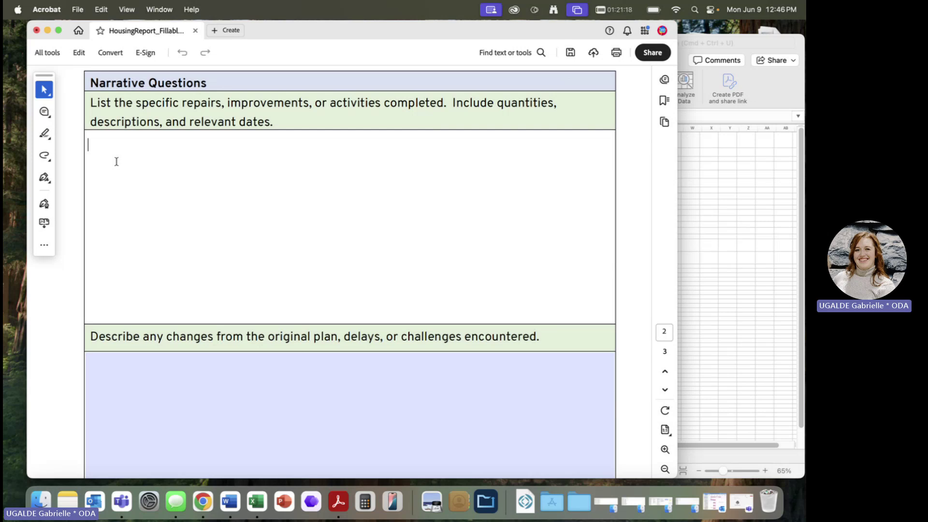
pyautogui.write('Locker purchased on ')
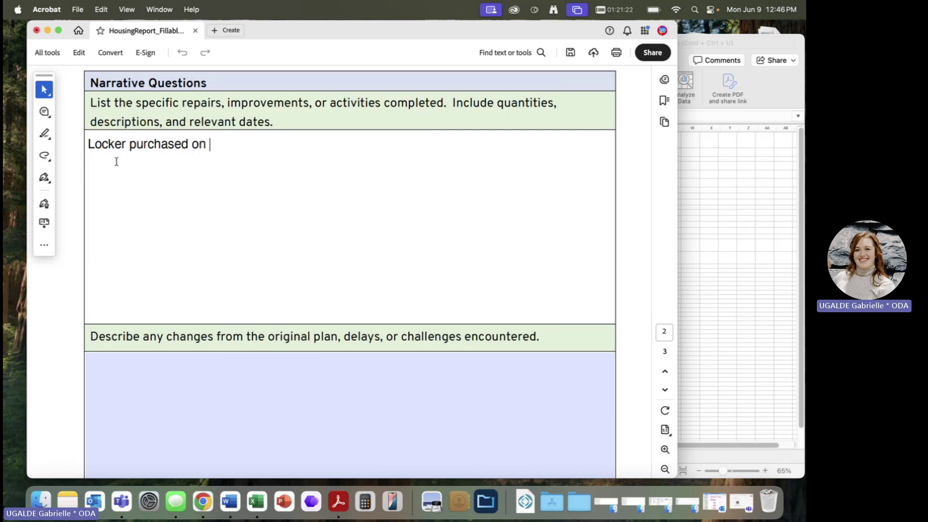
pyautogui.write('June 1, ')
pyautogui.write('installe')
pyautogui.write('d on June ')
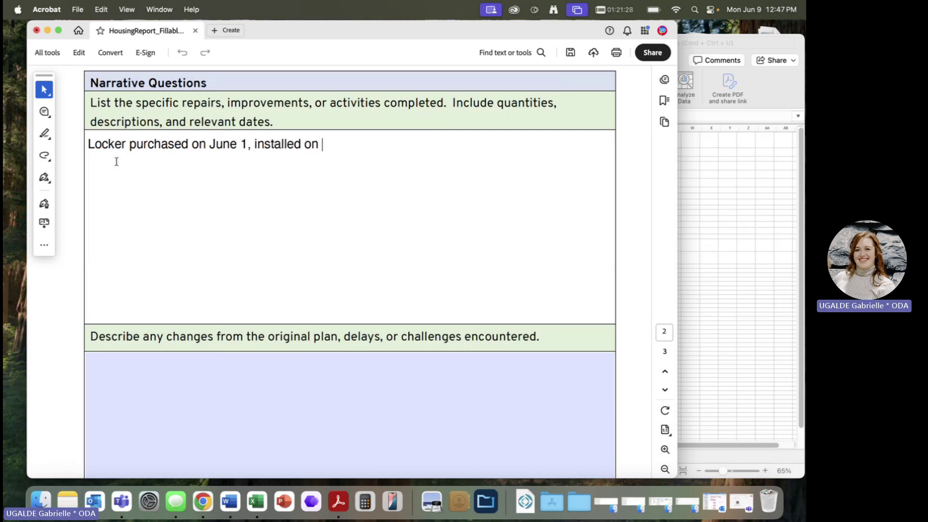
pyautogui.write('5 ')
pyautogui.write(' Locke')
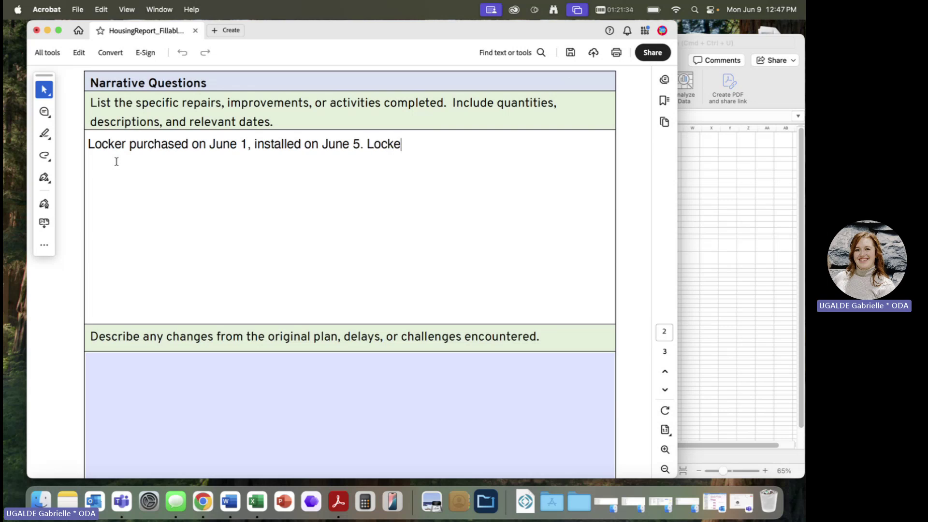
pyautogui.write('rs are locking and ')
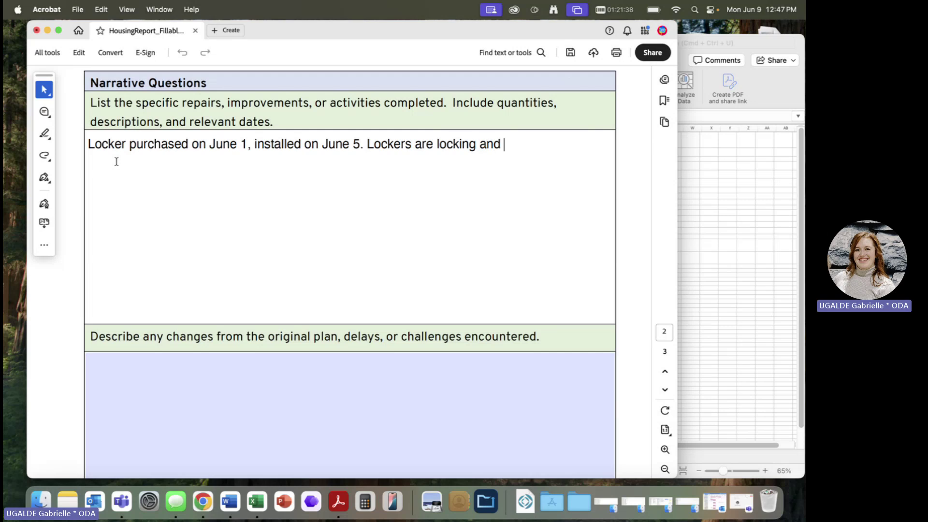
pyautogui.write('are 8x7')
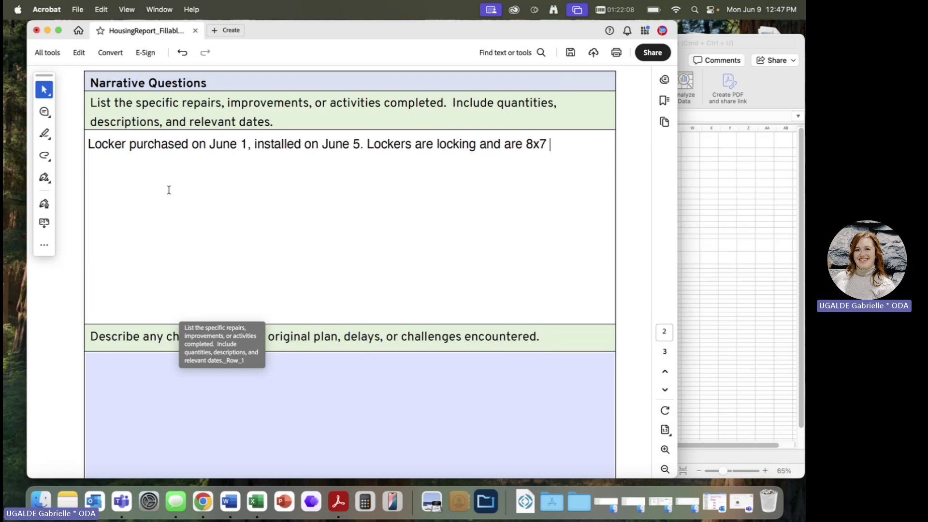
pyautogui.doubleClick(217, 144)
pyautogui.scroll(-10, 244, 299)
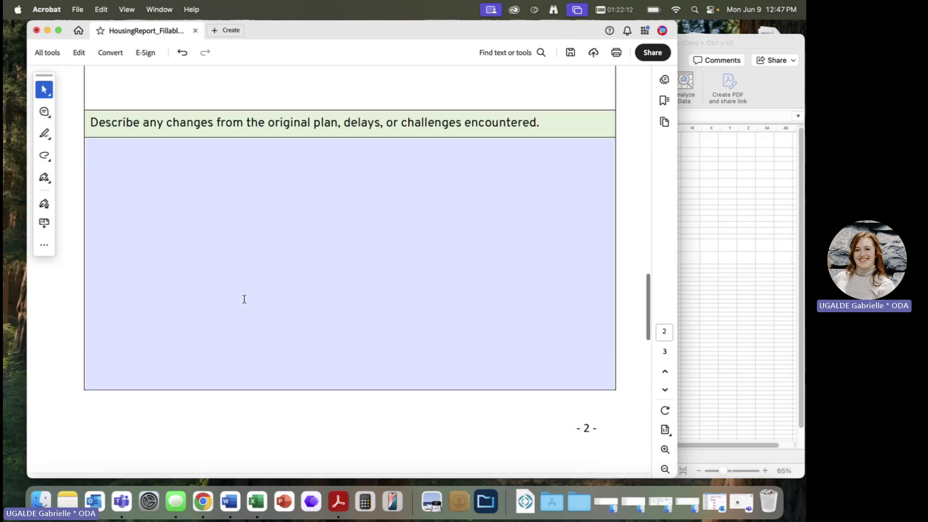
# - Type the changes answer: a shipping delay means mattresses come later, within the grant period
pyautogui.click(244, 299)
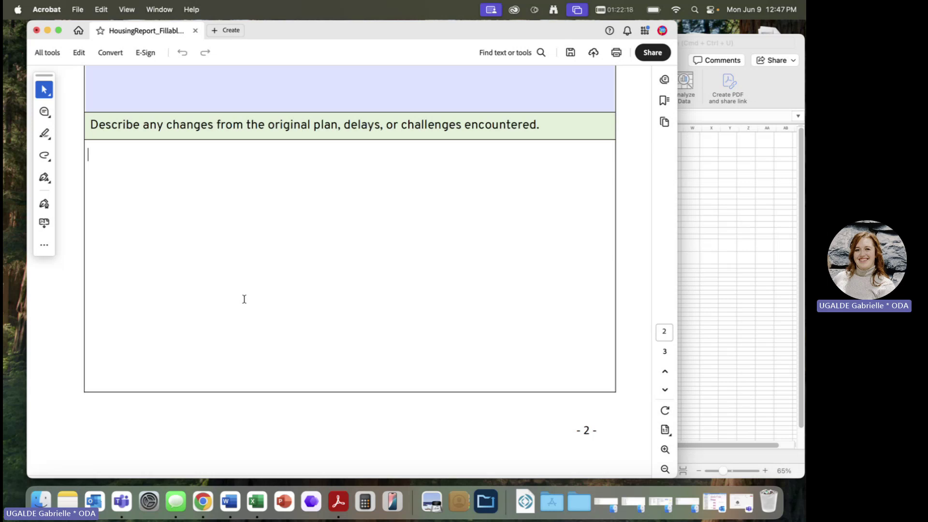
pyautogui.scroll(5, 244, 299)
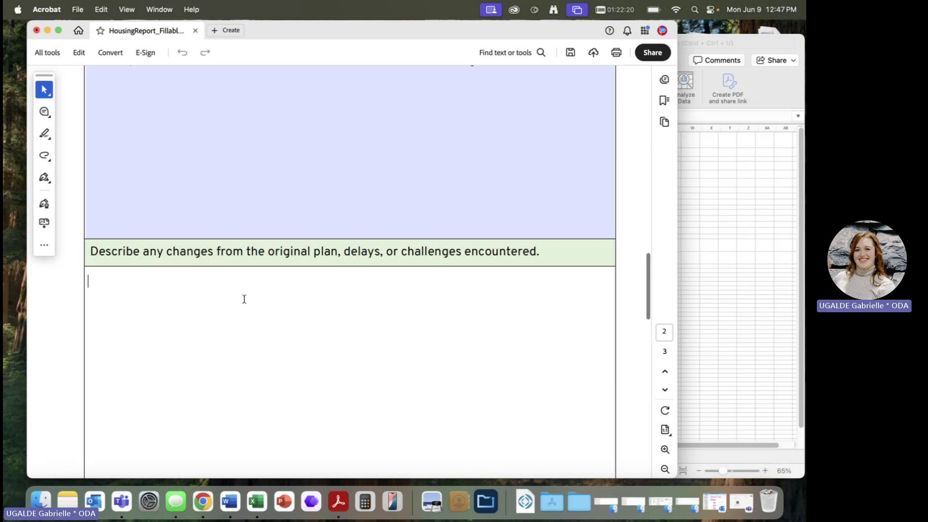
pyautogui.scroll(3, 244, 299)
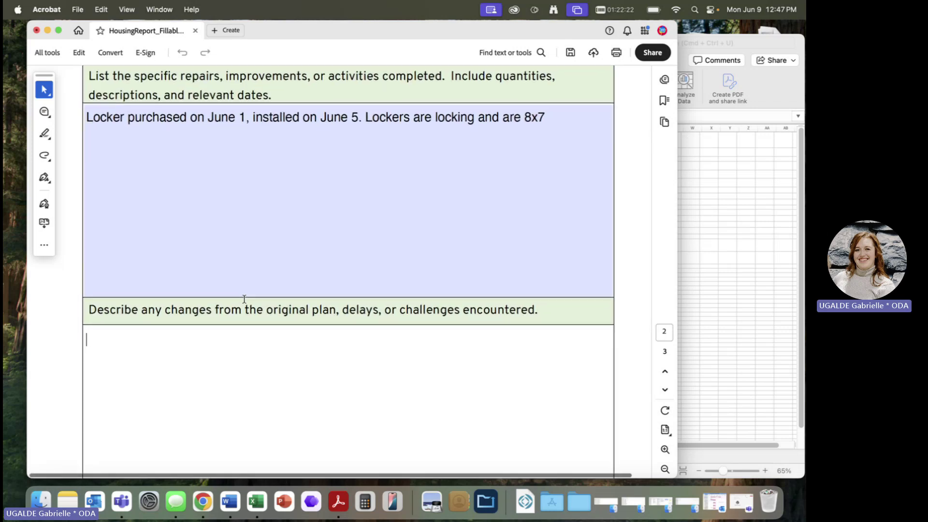
pyautogui.scroll(-1, 244, 299)
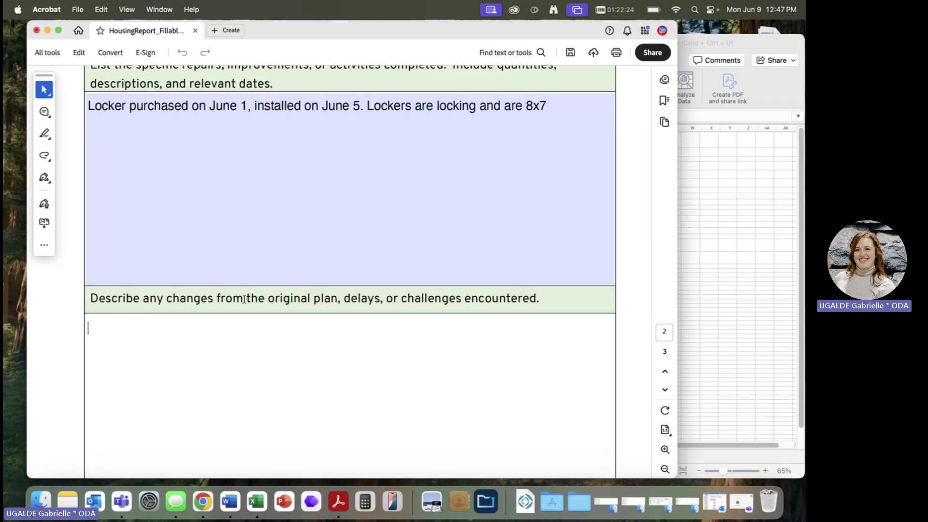
pyautogui.scroll(-5, 271, 417)
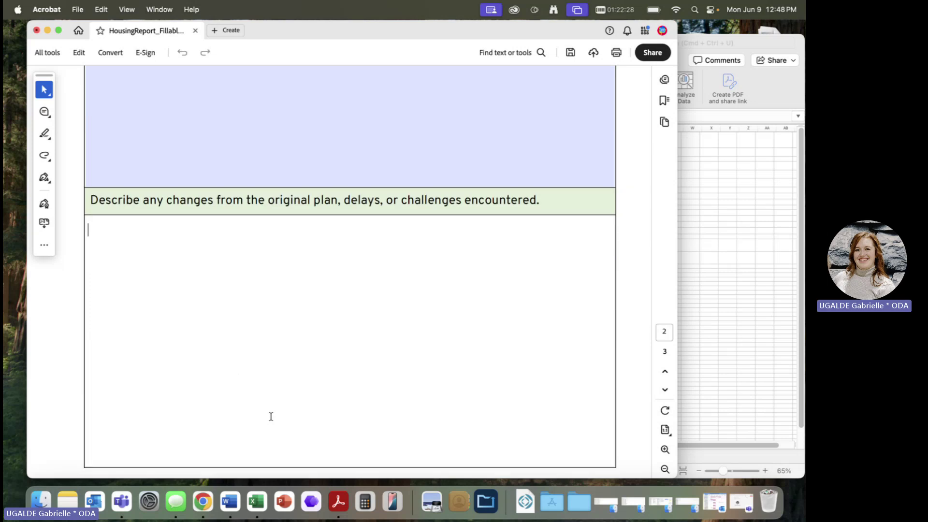
pyautogui.write('Delay')
pyautogui.press('BackSpace')
pyautogui.press('BackSpace')
pyautogui.press('BackSpace')
pyautogui.press('BackSpace')
pyautogui.press('BackSpace')
pyautogui.write('SHipping')
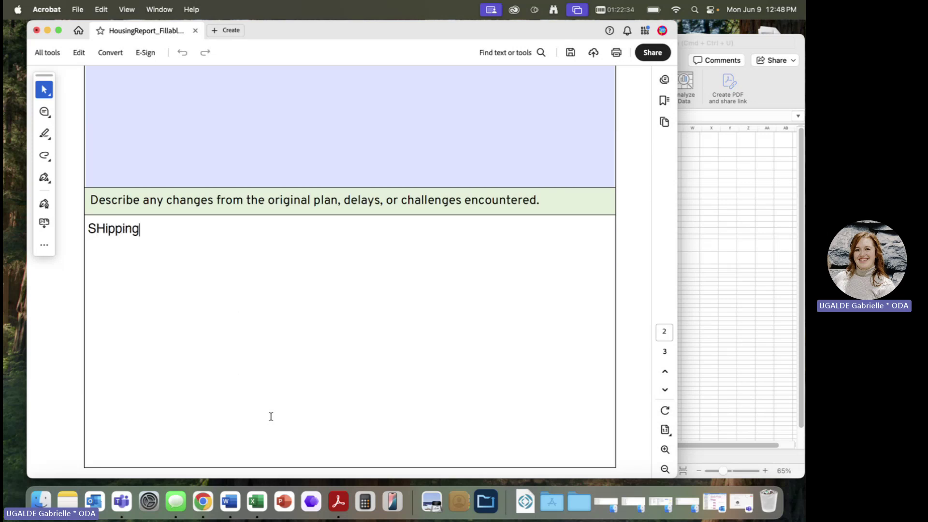
pyautogui.write(' delay o')
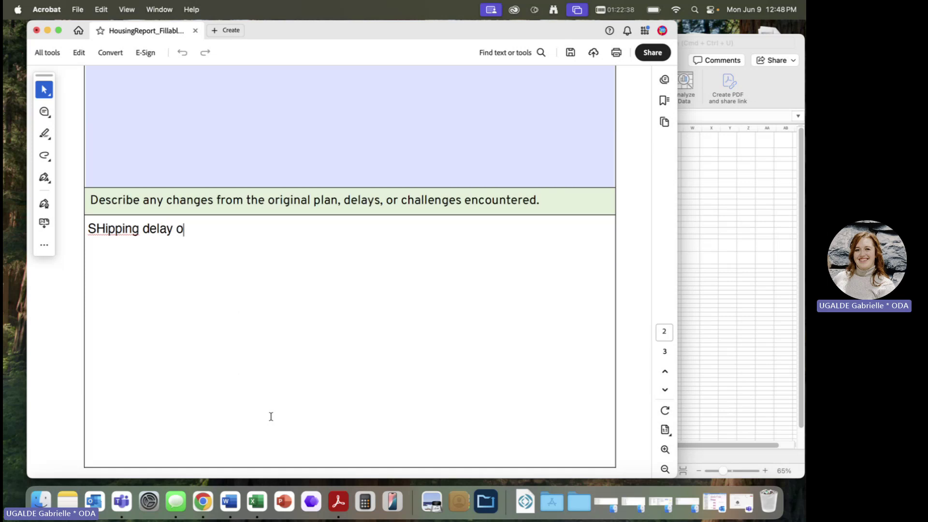
pyautogui.write('ccured and ')
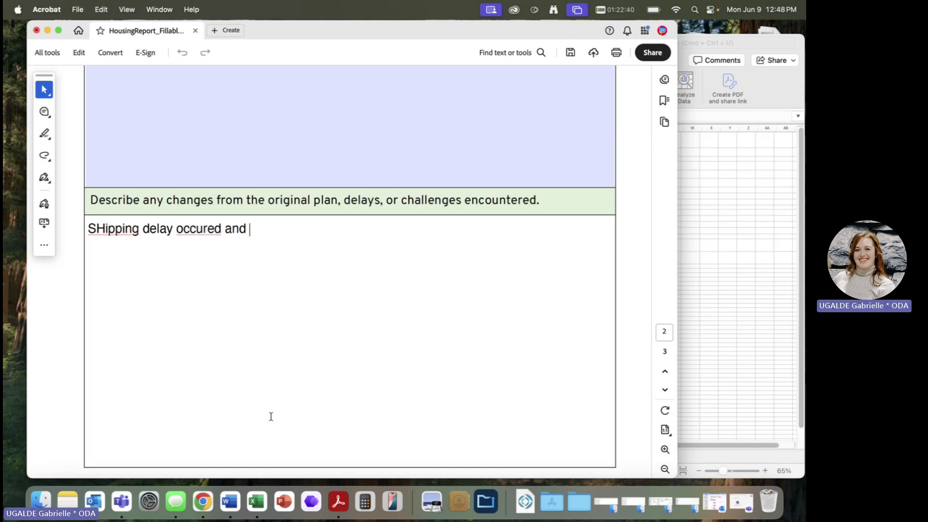
pyautogui.write('matrusses will be')
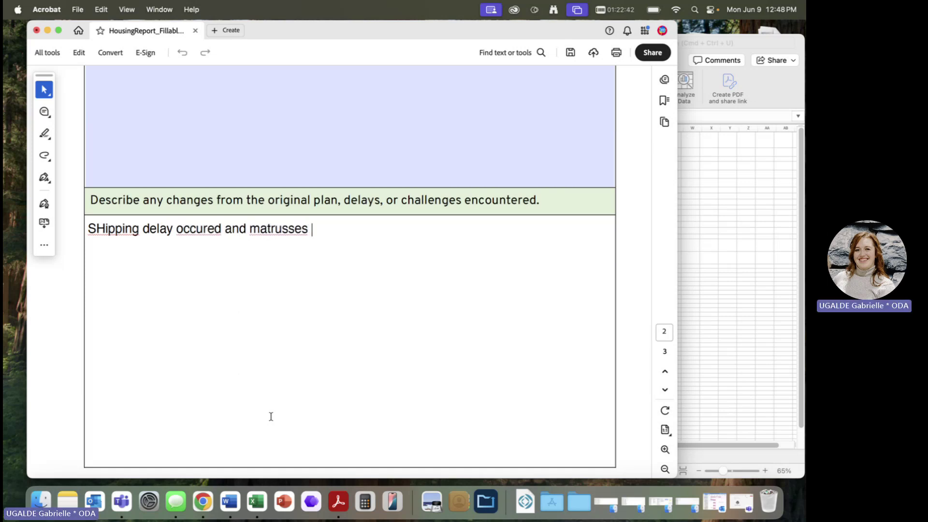
pyautogui.press('BackSpace')
pyautogui.press('BackSpace')
pyautogui.write('ceom')
pyautogui.press('BackSpace')
pyautogui.press('BackSpace')
pyautogui.press('BackSpace')
pyautogui.write('ome later.')
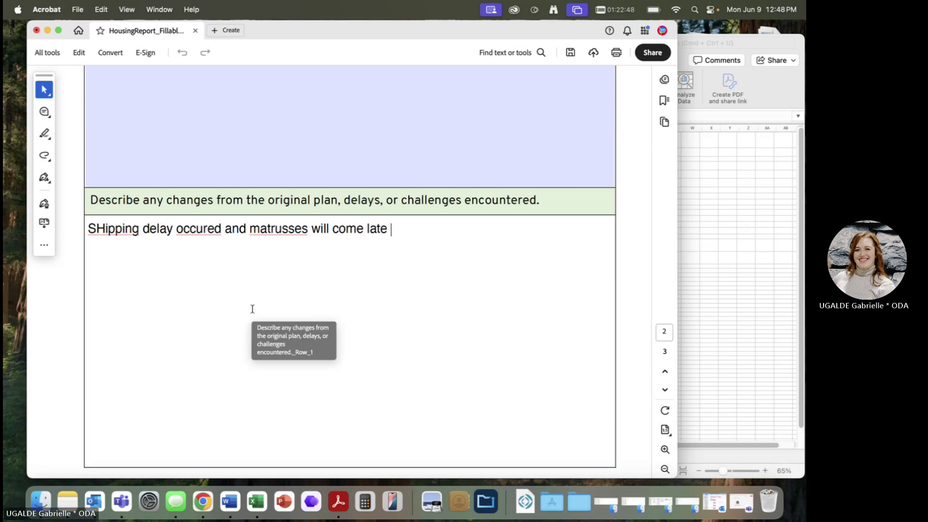
pyautogui.press('BackSpace')
pyautogui.write('then inten')
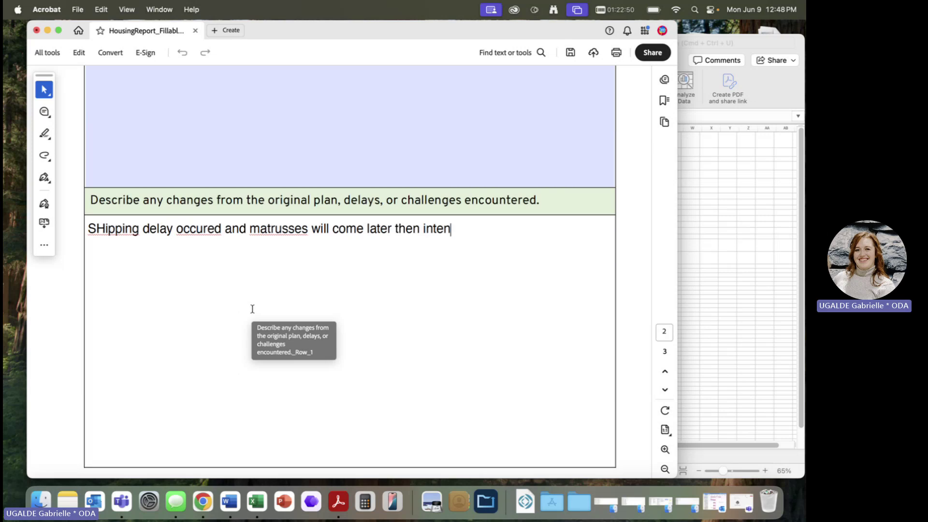
pyautogui.write('ded but still wihti')
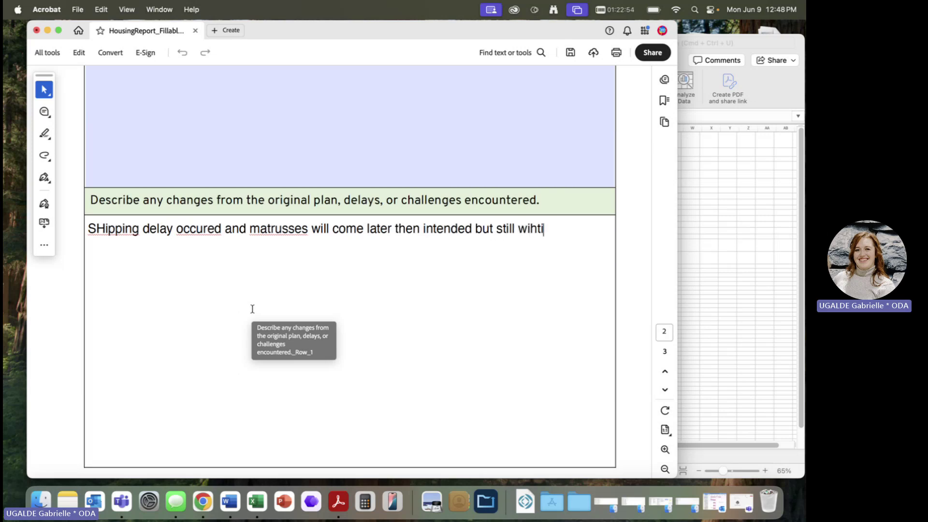
pyautogui.press('BackSpace')
pyautogui.press('BackSpace')
pyautogui.press('BackSpace')
pyautogui.press('BackSpace')
pyautogui.write('ithin')
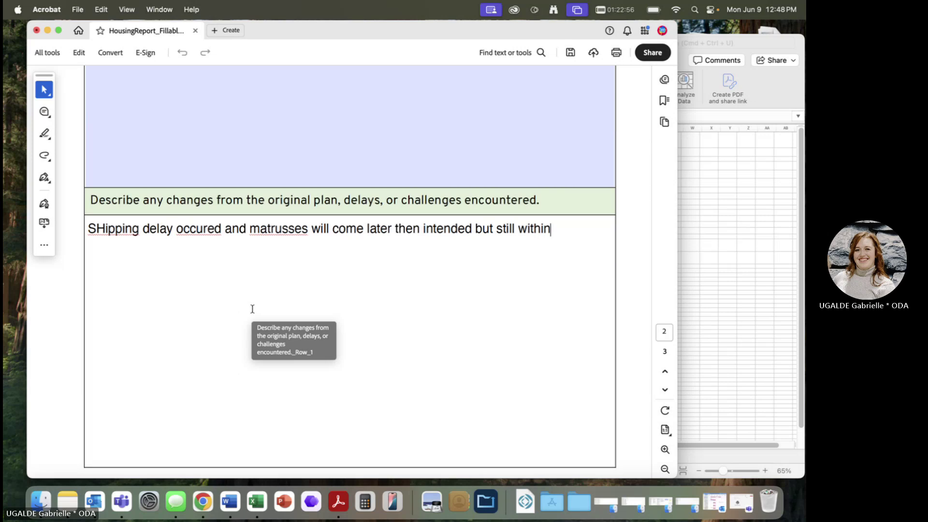
pyautogui.write(' the grant perios.')
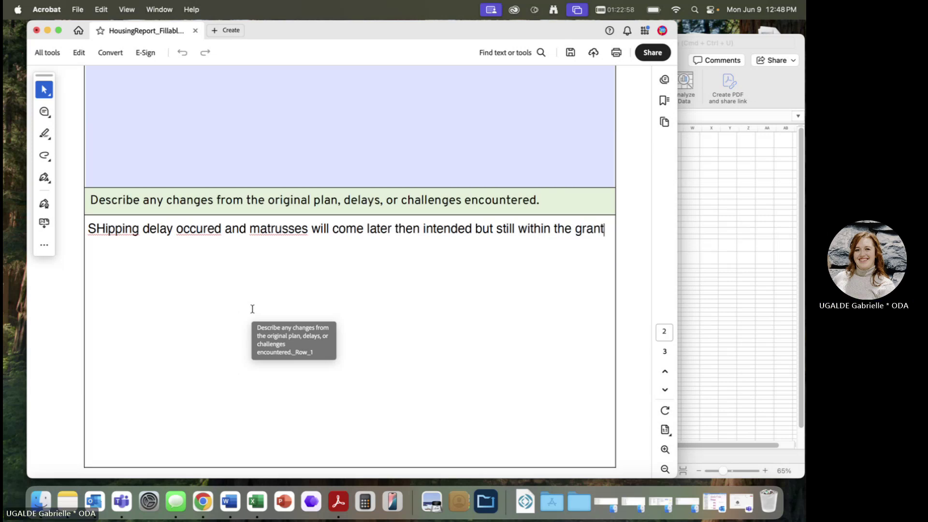
pyautogui.press('BackSpace')
pyautogui.press('BackSpace')
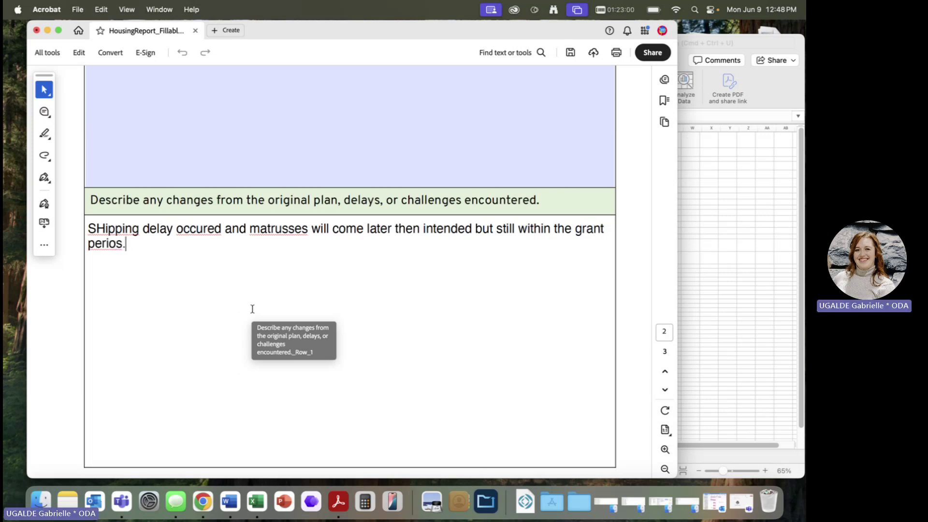
pyautogui.write('d.')
pyautogui.press('BackSpace')
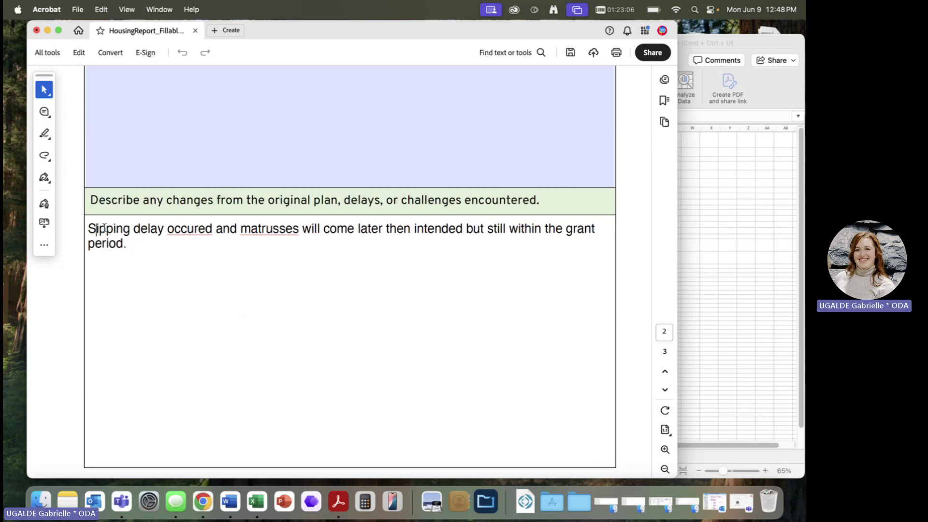
pyautogui.write('h')
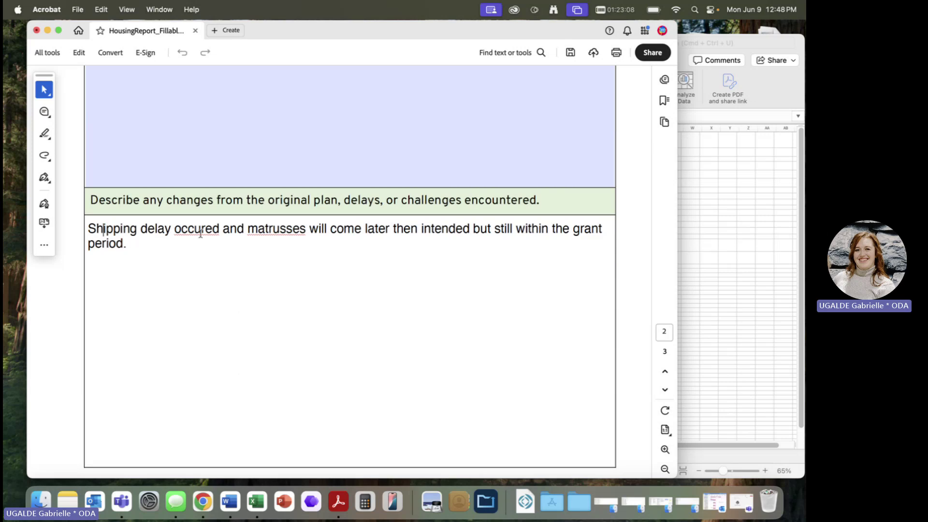
pyautogui.press('super+Down')
# - Correct the misspellings 'occured' and 'matrusses' to 'occurred' and 'mattresses'
pyautogui.rightClick(211, 236)
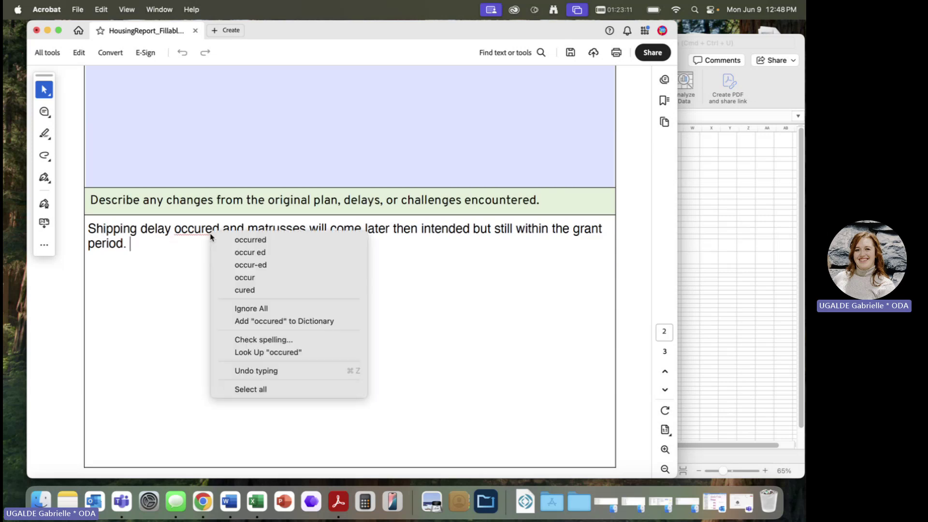
pyautogui.click(234, 240)
pyautogui.rightClick(280, 229)
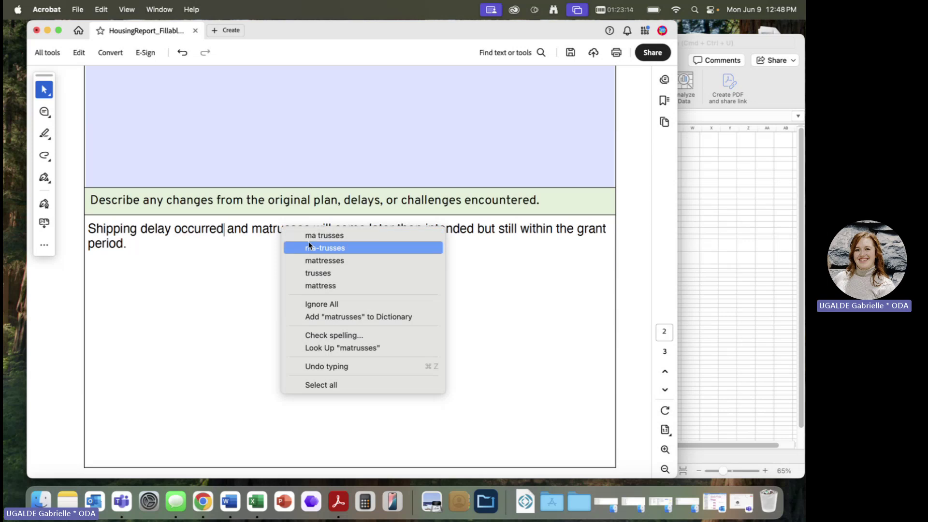
pyautogui.click(316, 257)
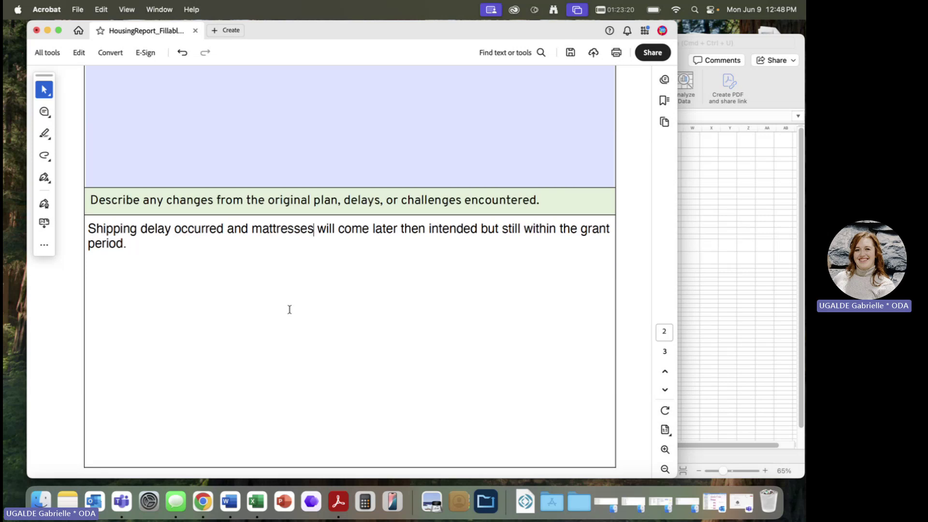
# - Enter Lockers, Amazon, cost 500, 300 applied, paid June 1 in the first Grant Funds row
pyautogui.scroll(-5, 289, 309)
pyautogui.scroll(-8, 290, 309)
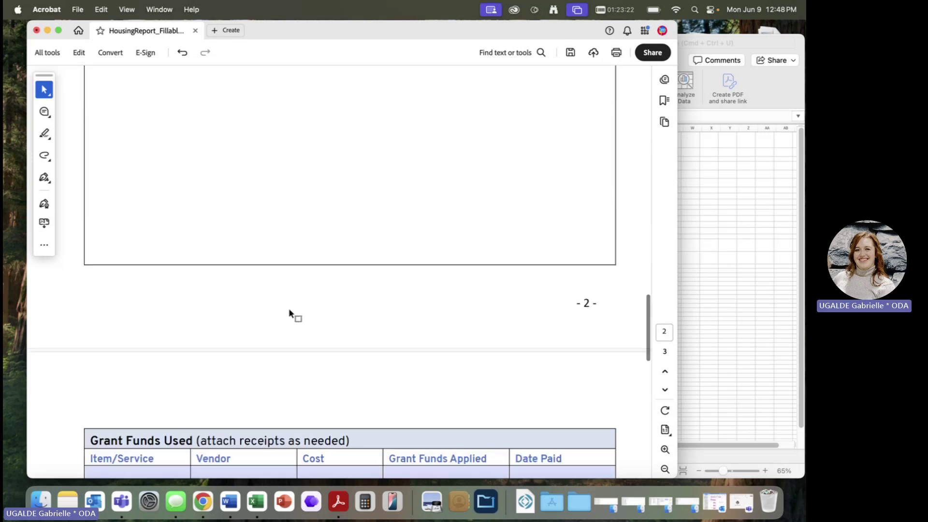
pyautogui.scroll(-7, 289, 310)
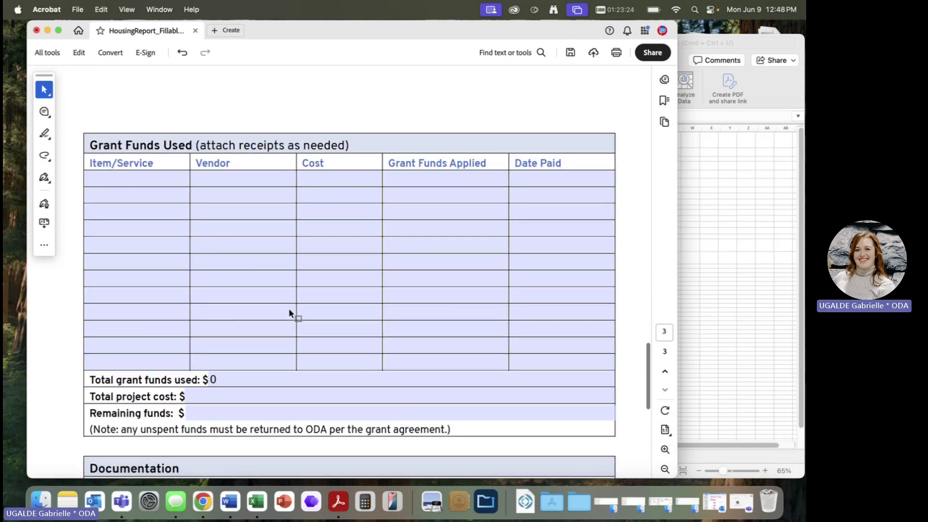
pyautogui.scroll(1, 289, 309)
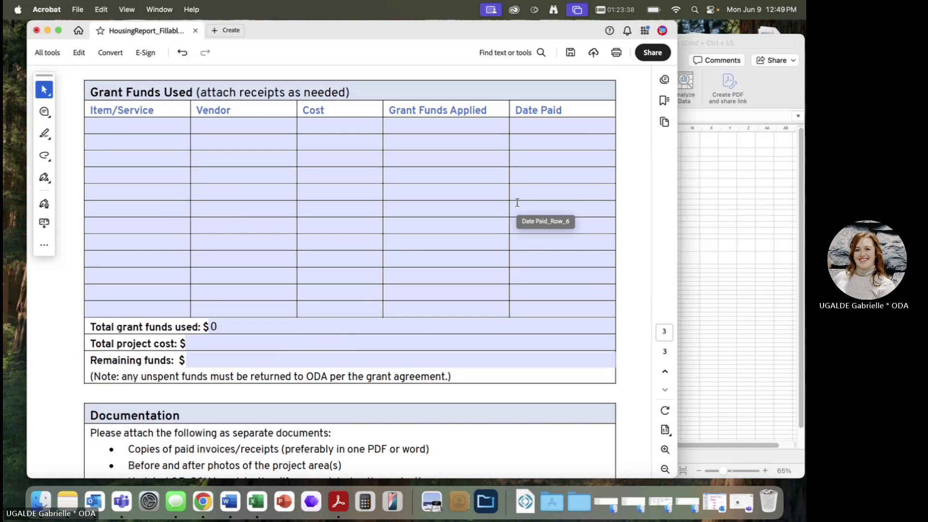
pyautogui.click(138, 125)
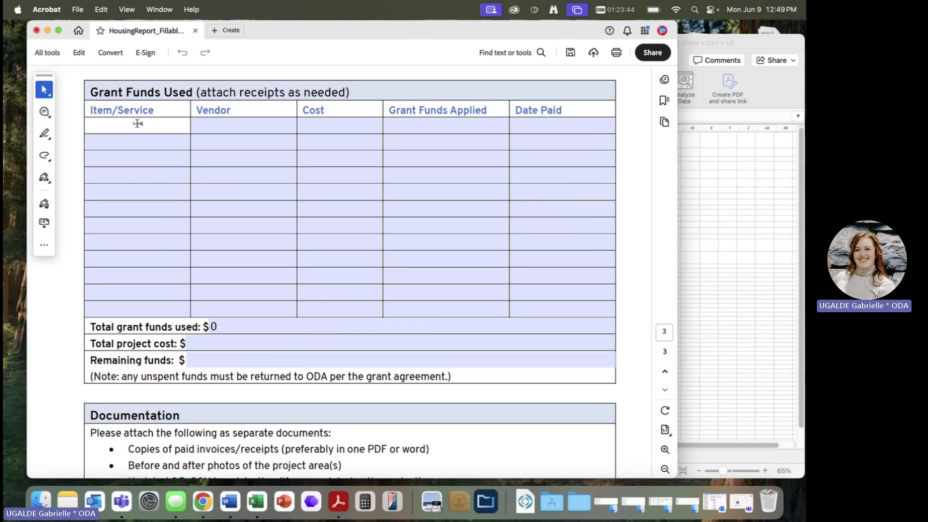
pyautogui.press('Tab')
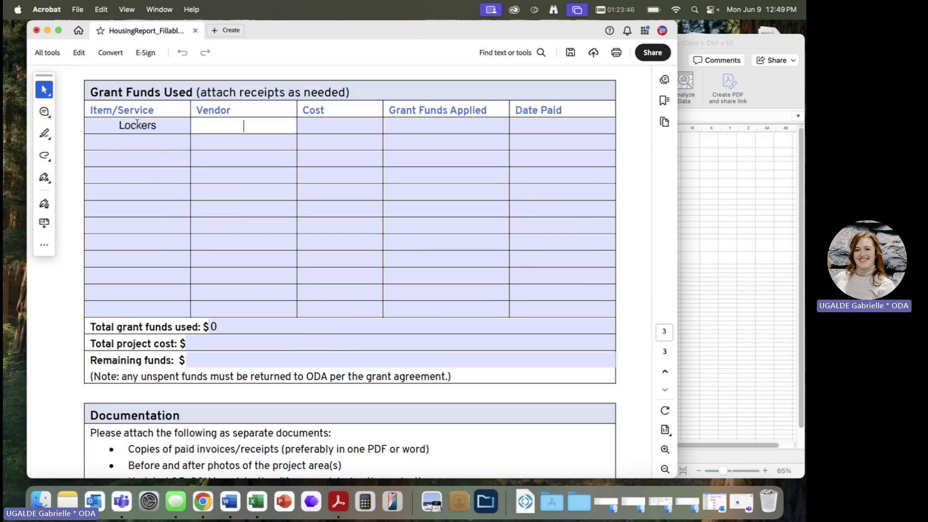
pyautogui.write('Amazon')
pyautogui.press('Tab')
pyautogui.write('500')
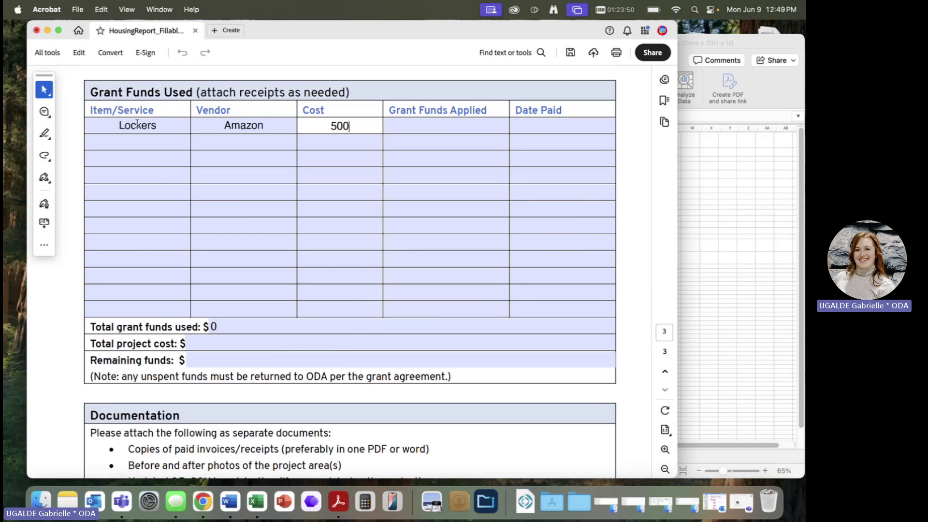
pyautogui.press('Tab')
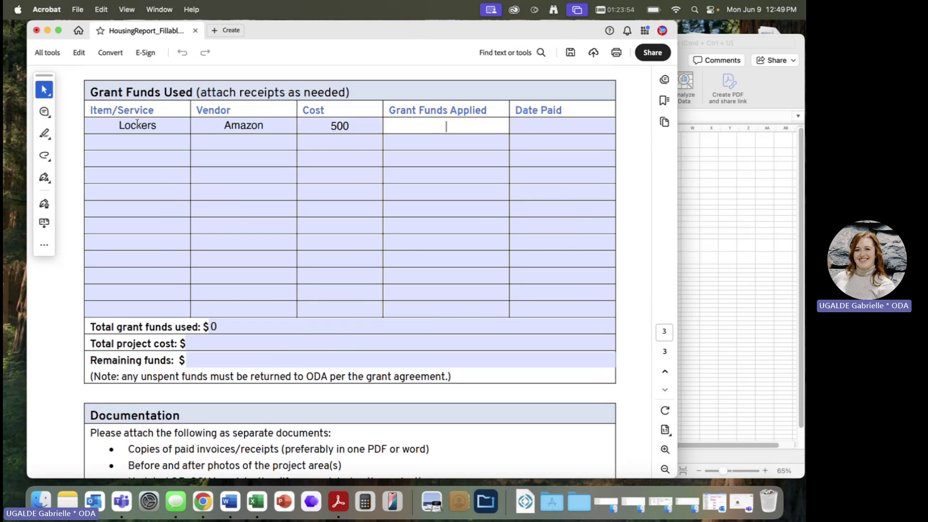
pyautogui.write('300')
pyautogui.press('Tab')
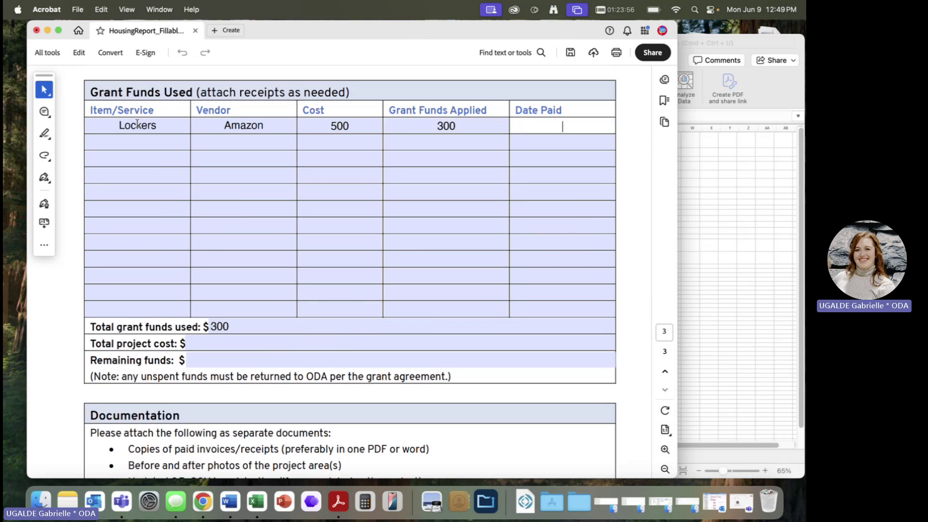
pyautogui.write('June 1')
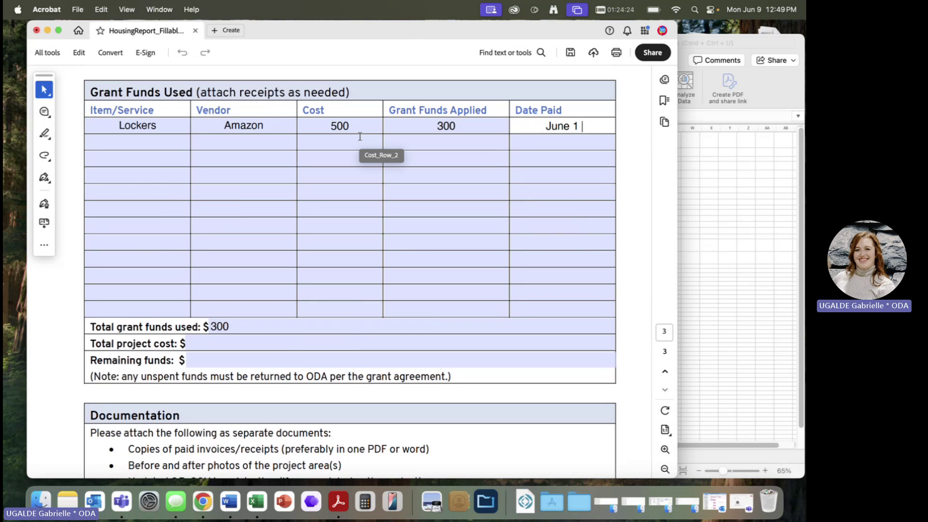
# - Change the Lockers row to 500 grant funds applied and a cost of 100
pyautogui.click(469, 123)
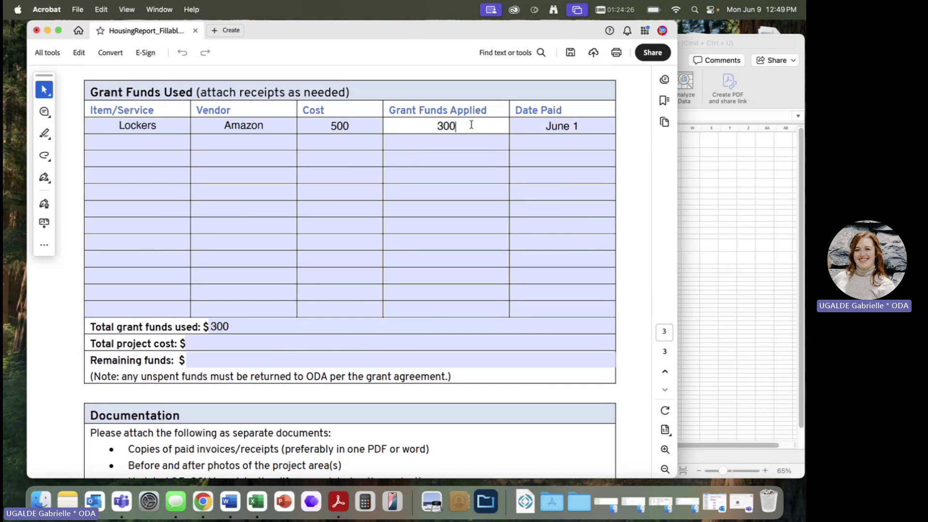
pyautogui.doubleClick(469, 123)
pyautogui.write('500')
pyautogui.press('Return')
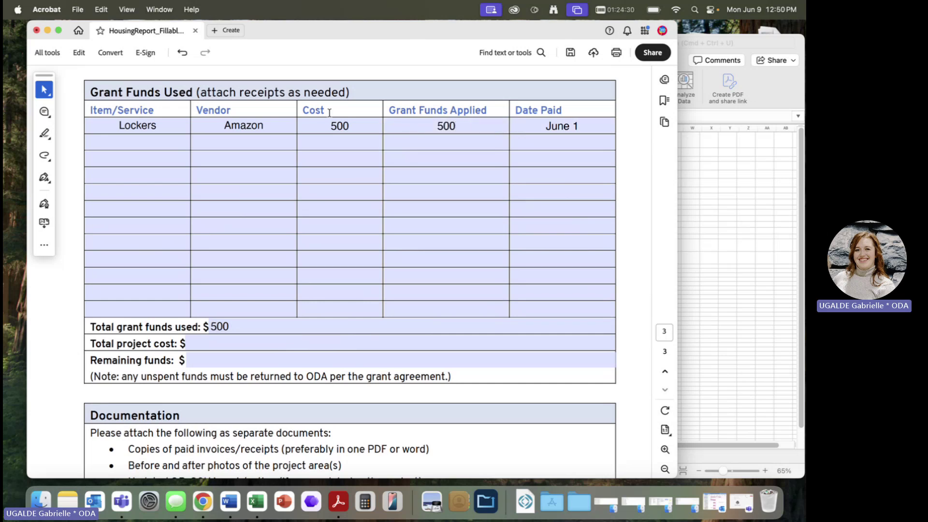
pyautogui.moveTo(331, 109); pyautogui.dragTo(297, 110)
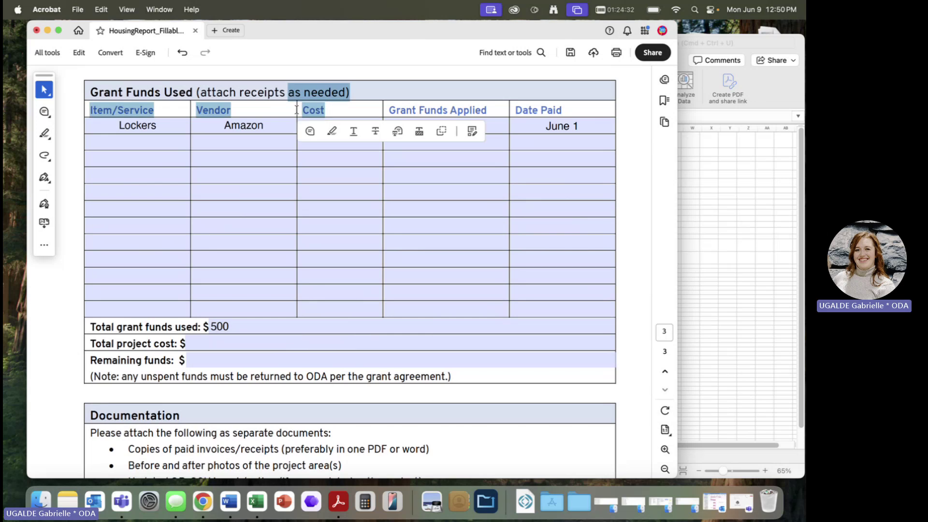
pyautogui.click(292, 159)
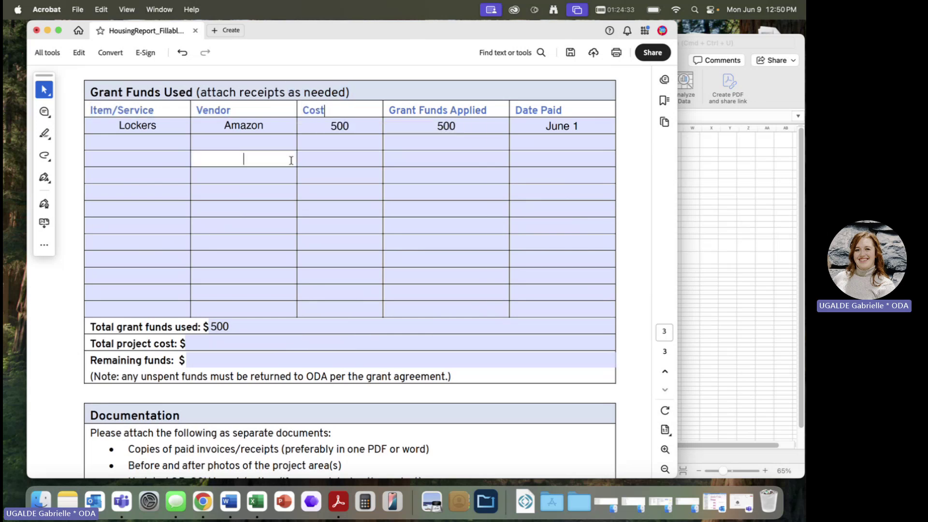
pyautogui.doubleClick(352, 126)
pyautogui.write('100')
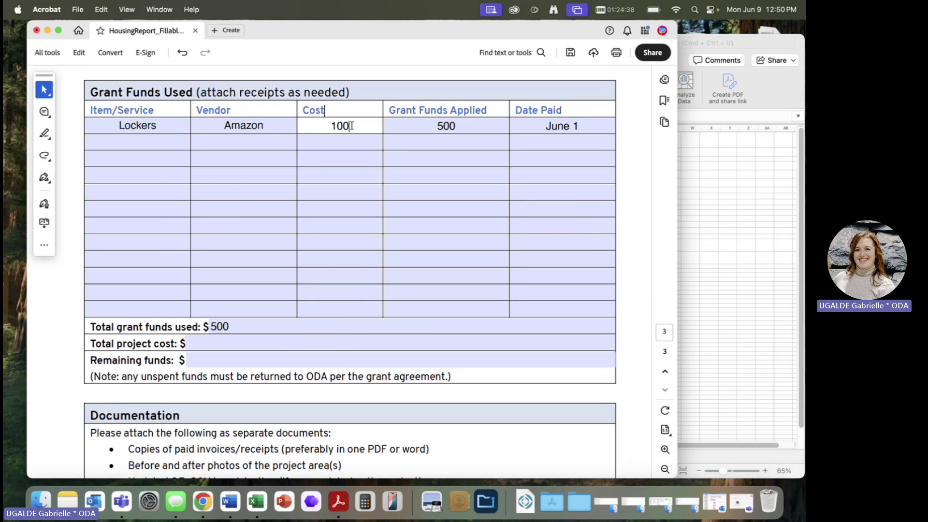
pyautogui.click(345, 247)
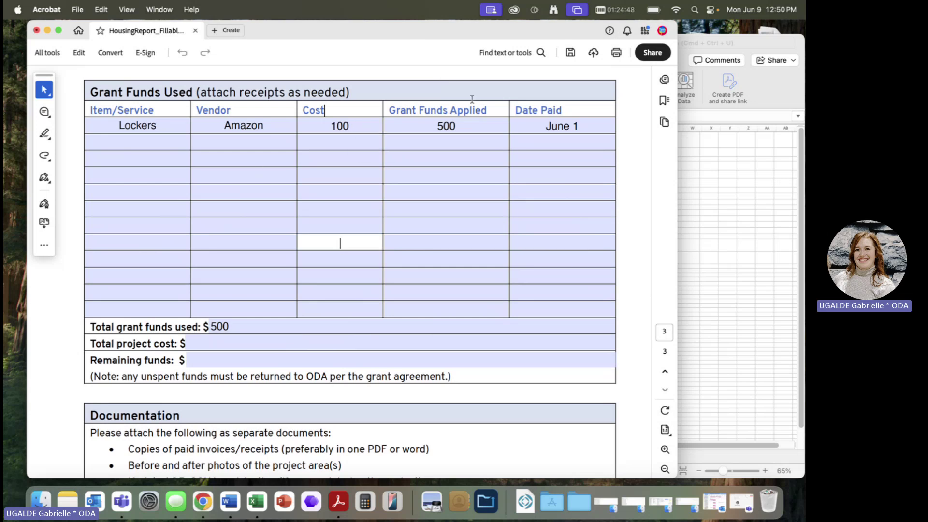
# - Check the total, try 400 applied in row two, then delete that trial entry
pyautogui.moveTo(468, 102); pyautogui.dragTo(477, 225)
pyautogui.click(477, 225)
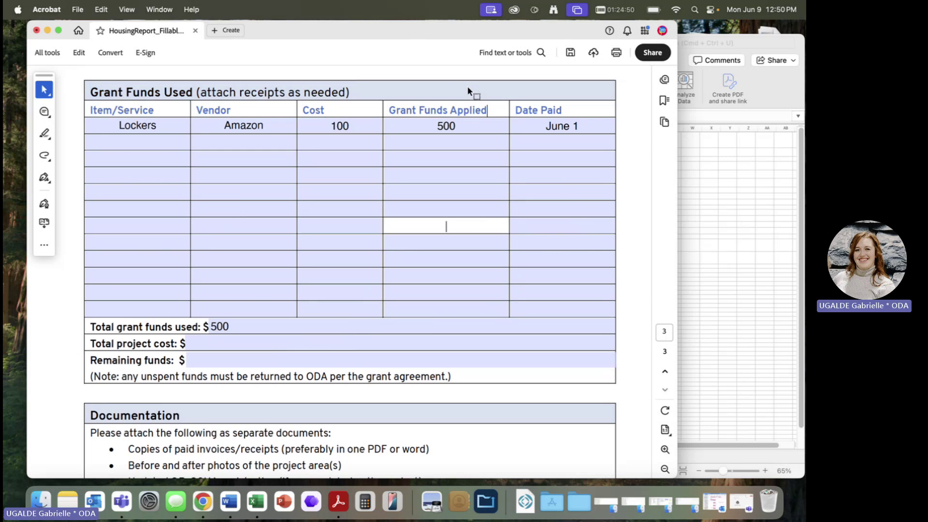
pyautogui.click(235, 329)
pyautogui.moveTo(235, 329); pyautogui.dragTo(187, 329)
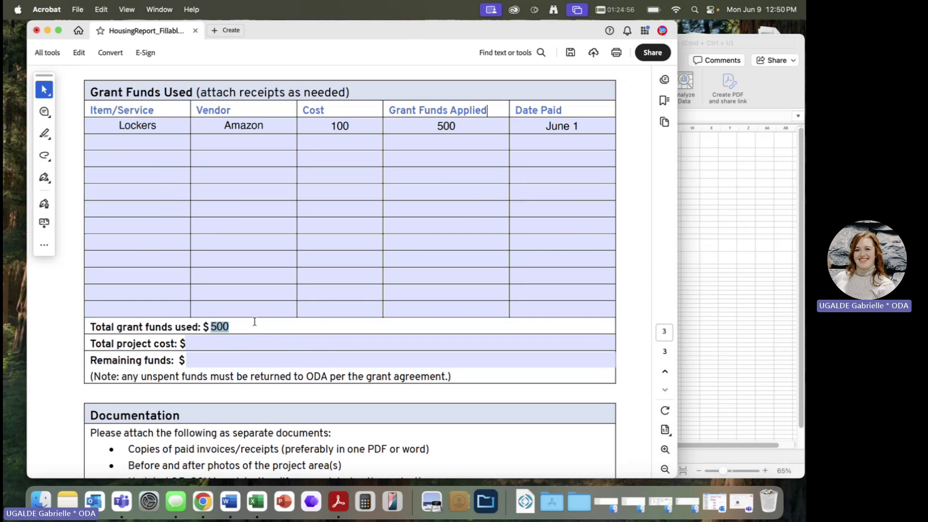
pyautogui.click(426, 230)
pyautogui.click(424, 154)
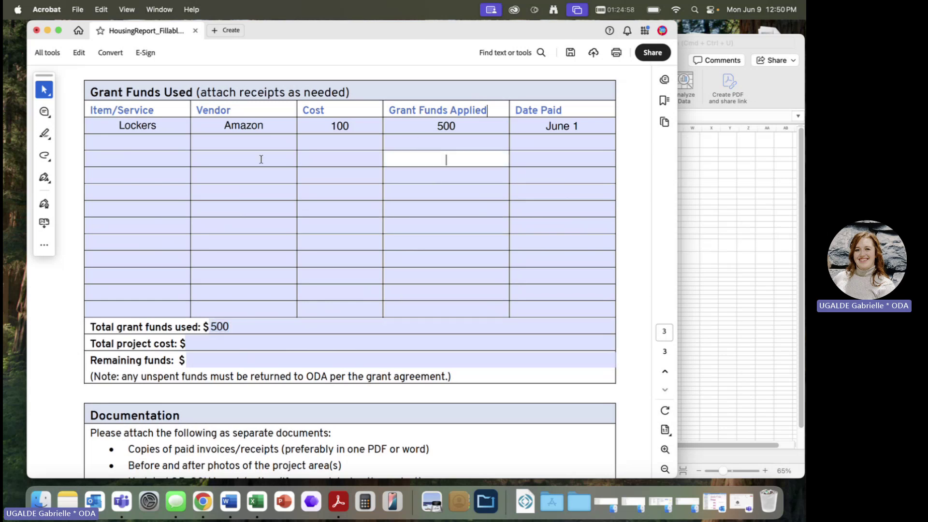
pyautogui.click(433, 140)
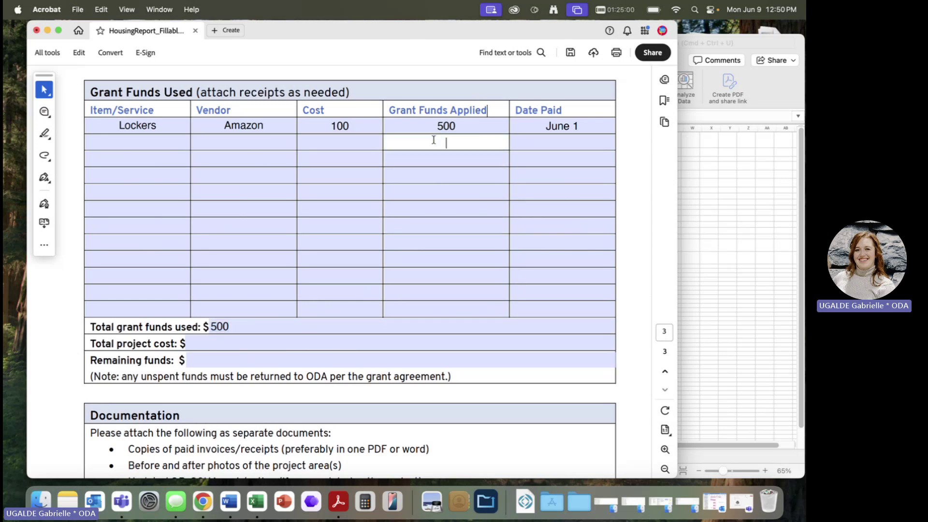
pyautogui.write('400')
pyautogui.press('Return')
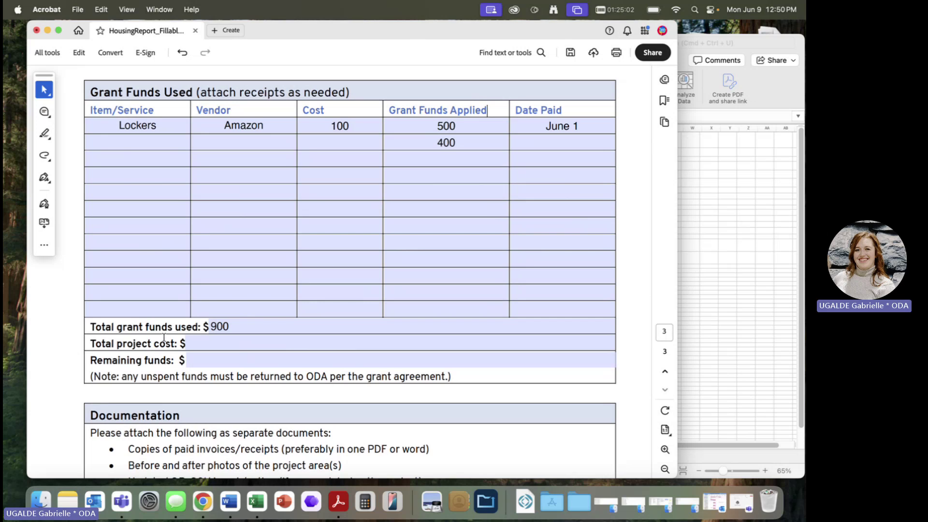
pyautogui.moveTo(229, 327); pyautogui.dragTo(207, 327)
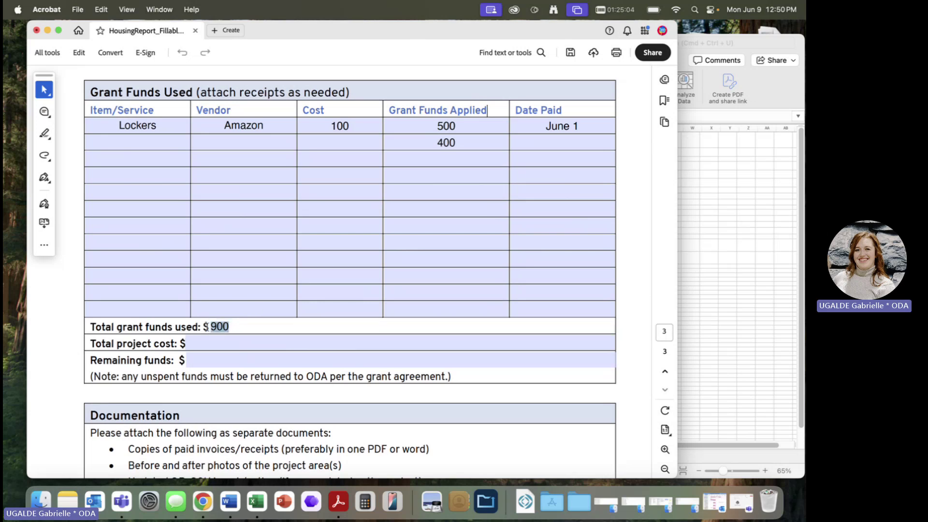
pyautogui.click(471, 142)
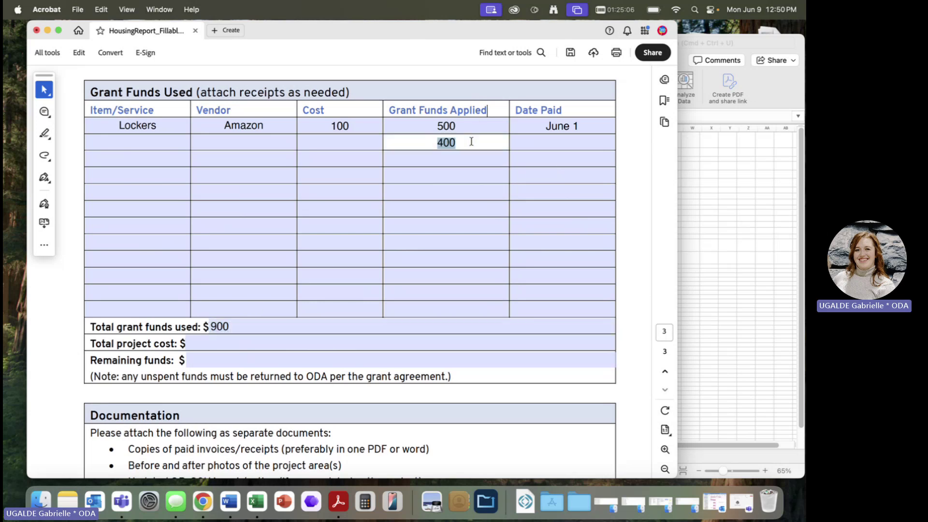
pyautogui.press('BackSpace')
pyautogui.click(195, 337)
# - Enter 400 grant funds applied in the second row, raising the total used to 900
pyautogui.click(209, 361)
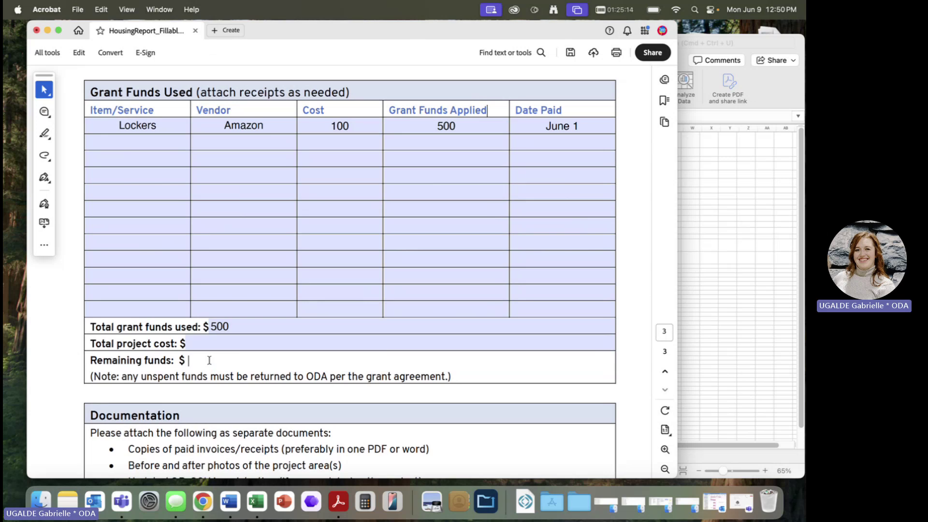
pyautogui.click(204, 340)
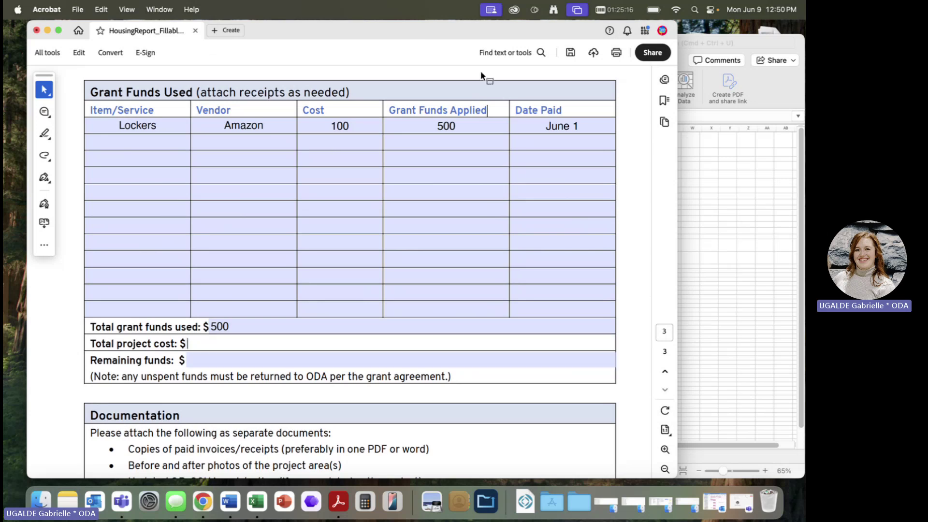
pyautogui.click(441, 140)
pyautogui.write('0')
pyautogui.press('BackSpace')
pyautogui.write('400')
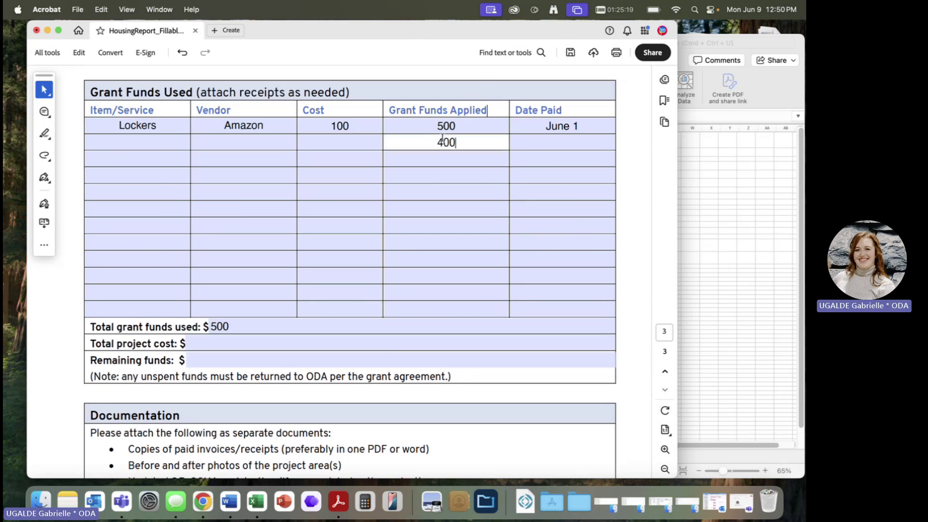
pyautogui.press('Return')
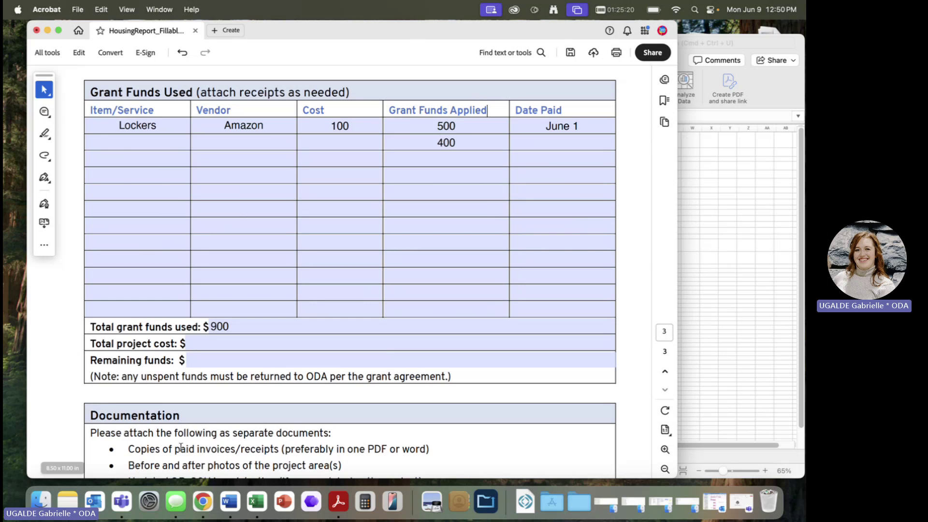
# - Set total project cost to 2000 and remaining funds to 1100
pyautogui.click(198, 344)
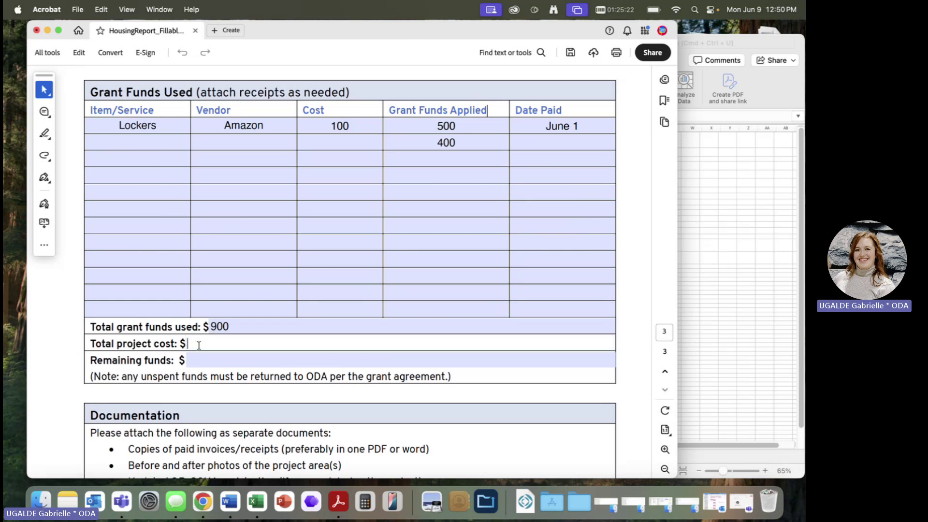
pyautogui.write('2000')
pyautogui.press('Tab')
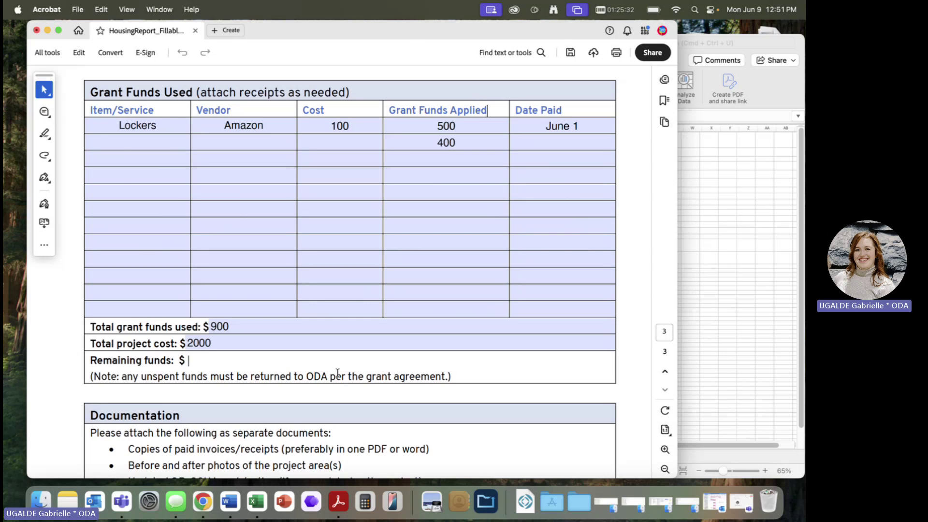
pyautogui.write('1100')
pyautogui.click(337, 370)
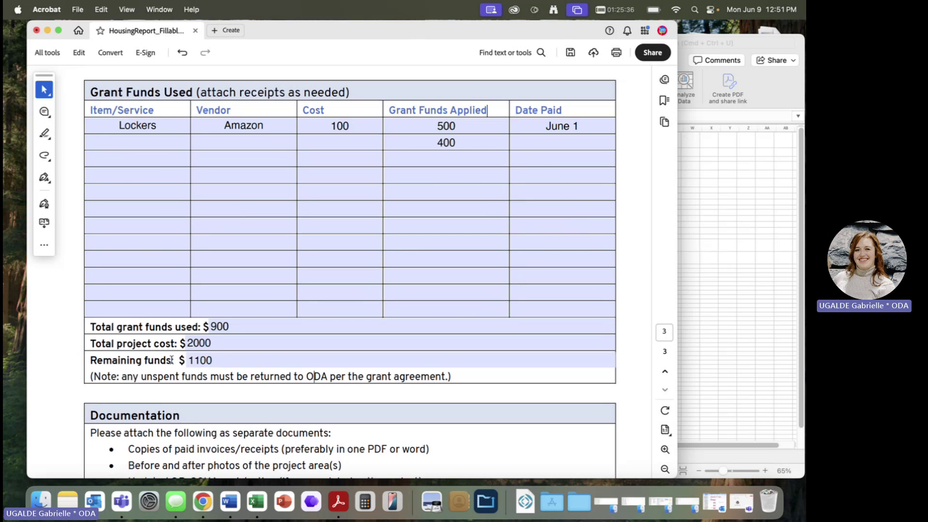
pyautogui.doubleClick(239, 375)
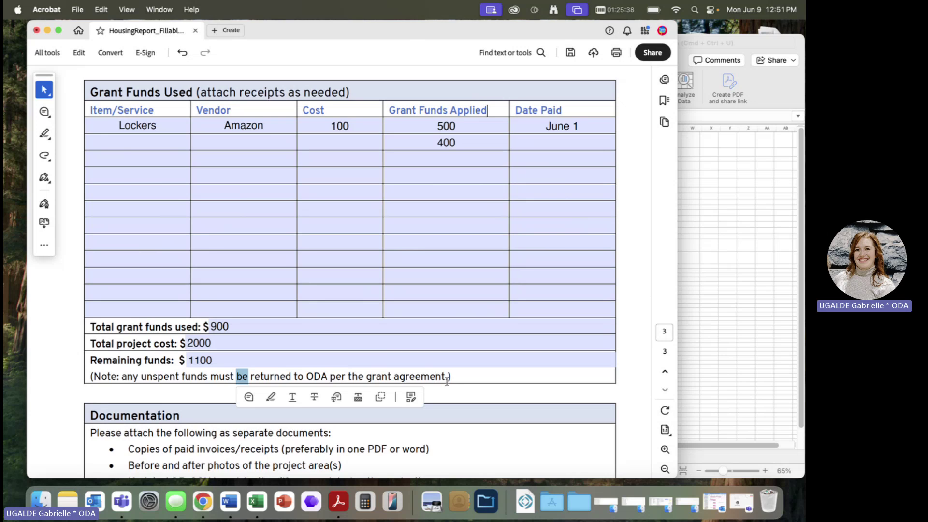
pyautogui.moveTo(450, 377); pyautogui.dragTo(96, 377)
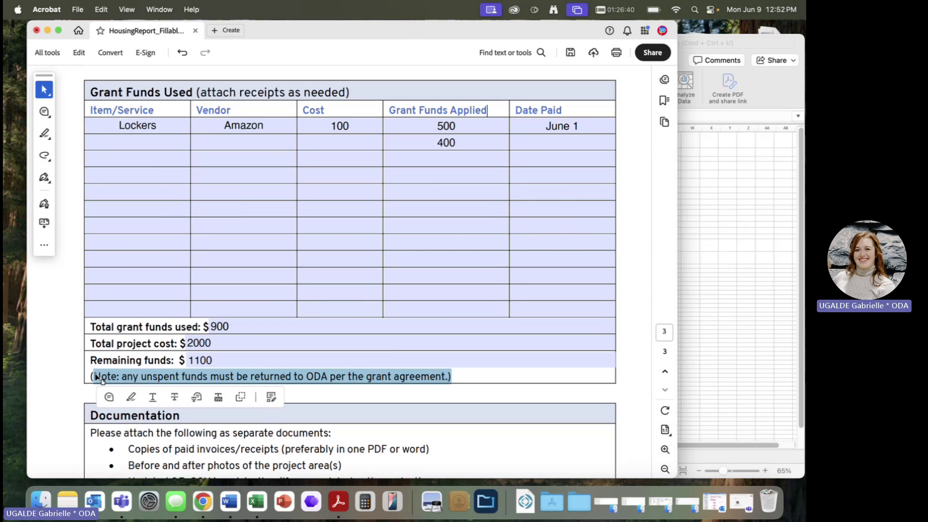
# - Scroll down to the Certification section at the bottom of page 3
pyautogui.click(460, 429)
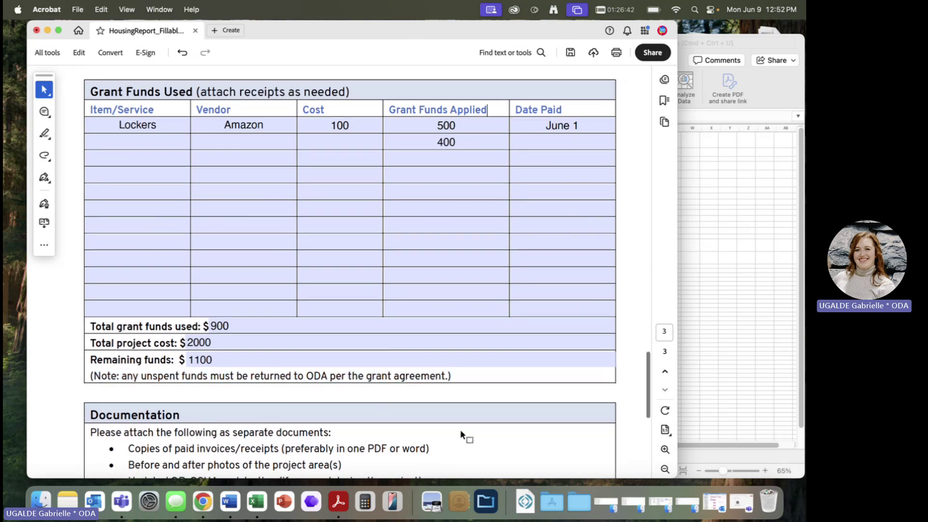
pyautogui.scroll(-5, 460, 429)
pyautogui.scroll(-1, 459, 429)
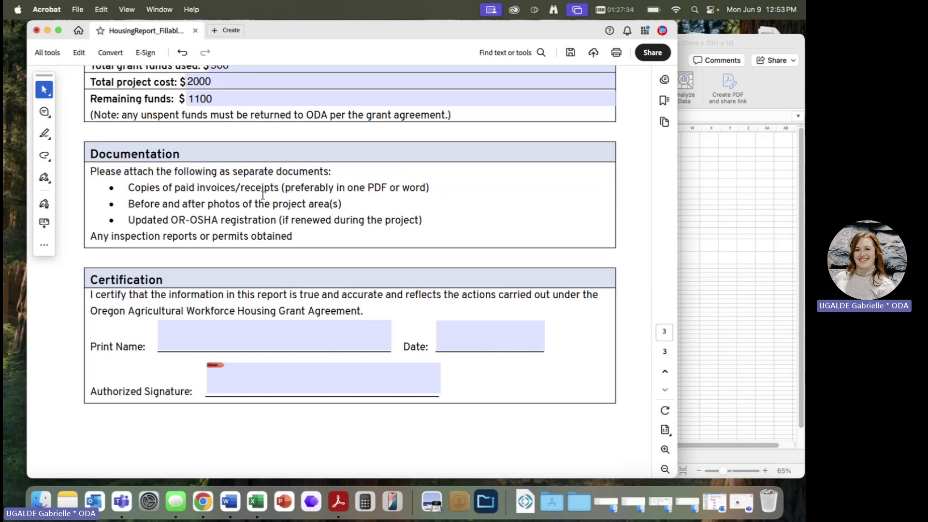
# - Enter the grantee's name in the Print Name field, fixing the surname's spelling
pyautogui.click(211, 333)
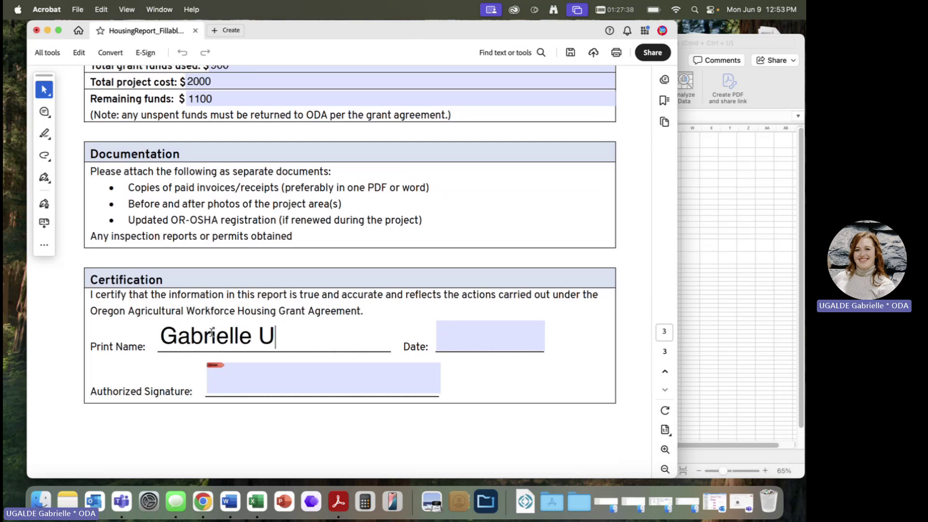
pyautogui.press('Tab')
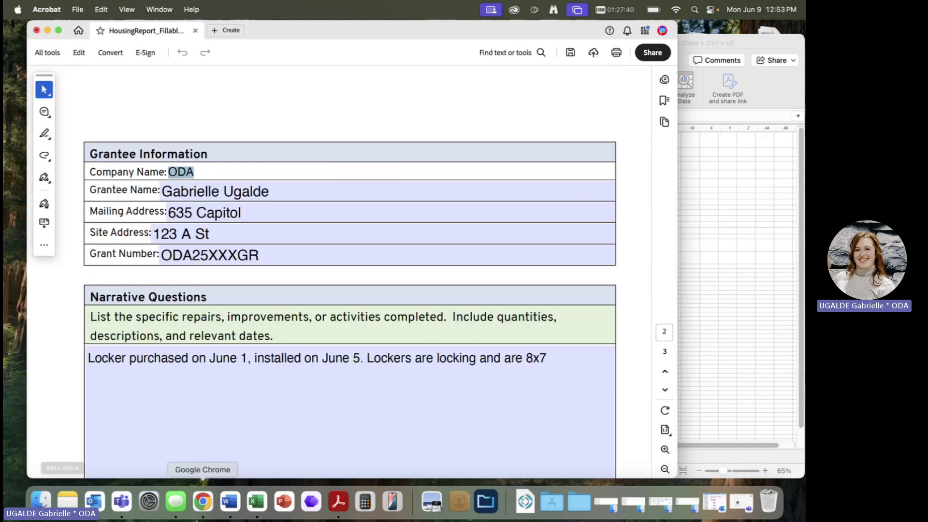
pyautogui.scroll(-15, 296, 328)
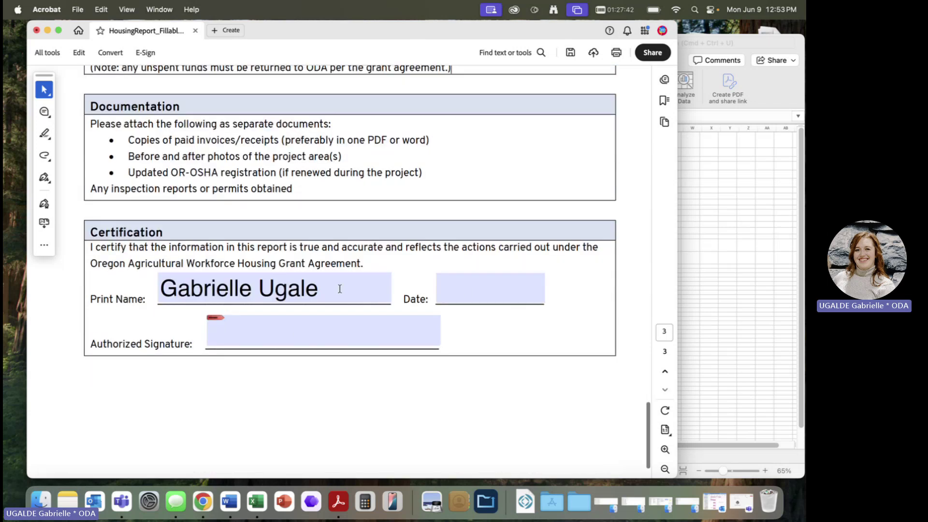
pyautogui.click(338, 288)
pyautogui.write('d')
pyautogui.click(504, 294)
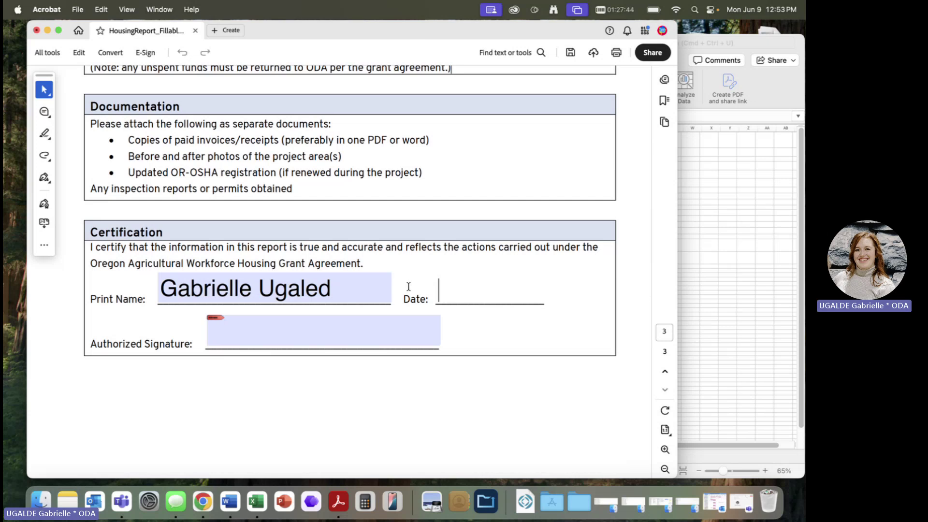
pyautogui.click(374, 290)
pyautogui.press('BackSpace')
pyautogui.press('BackSpace')
pyautogui.press('BackSpace')
pyautogui.write('lde')
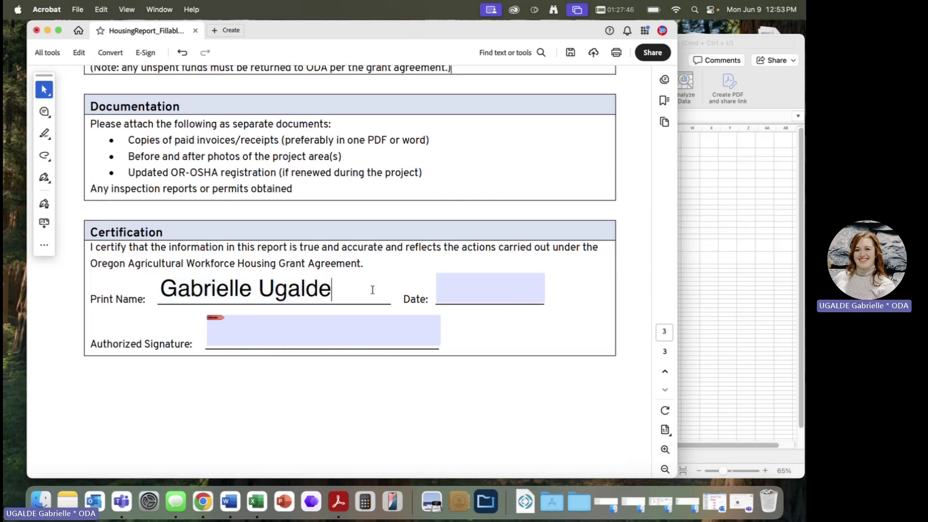
# - Date the certification June 9, cancel the digital-ID signing, and return to the Lockers row
pyautogui.click(506, 284)
pyautogui.write('June 8')
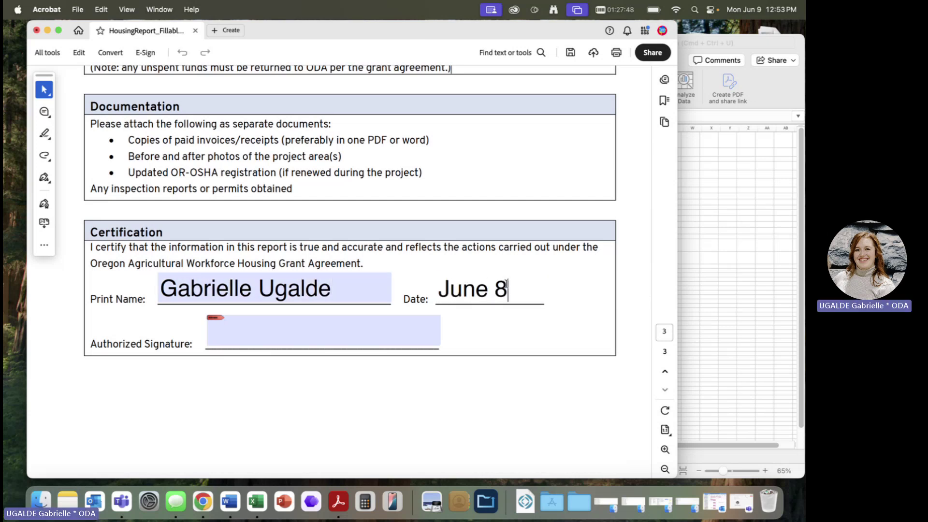
pyautogui.press('BackSpace')
pyautogui.write('9')
pyautogui.click(339, 337)
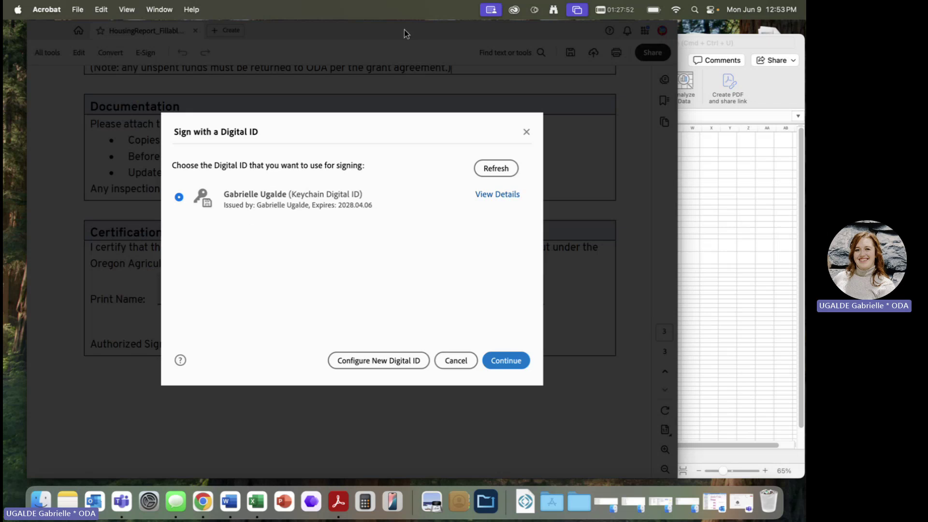
pyautogui.click(455, 360)
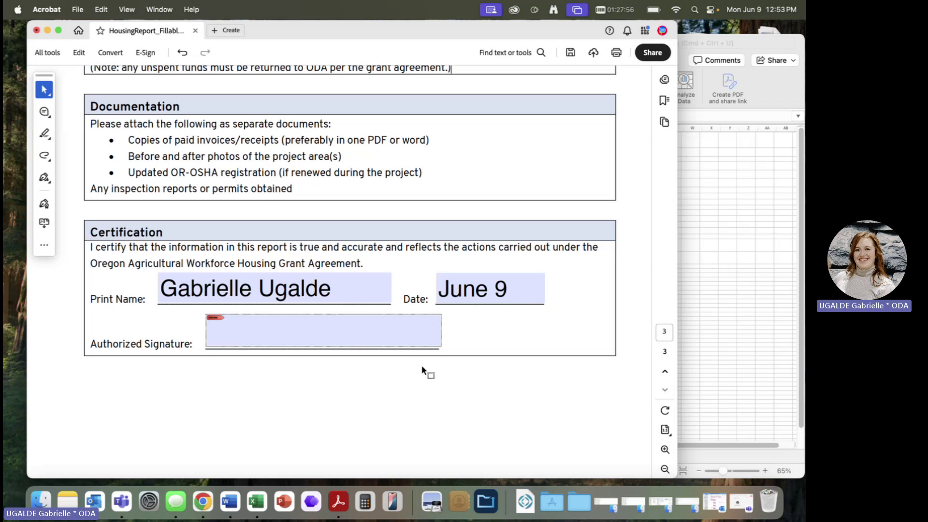
pyautogui.scroll(10, 421, 367)
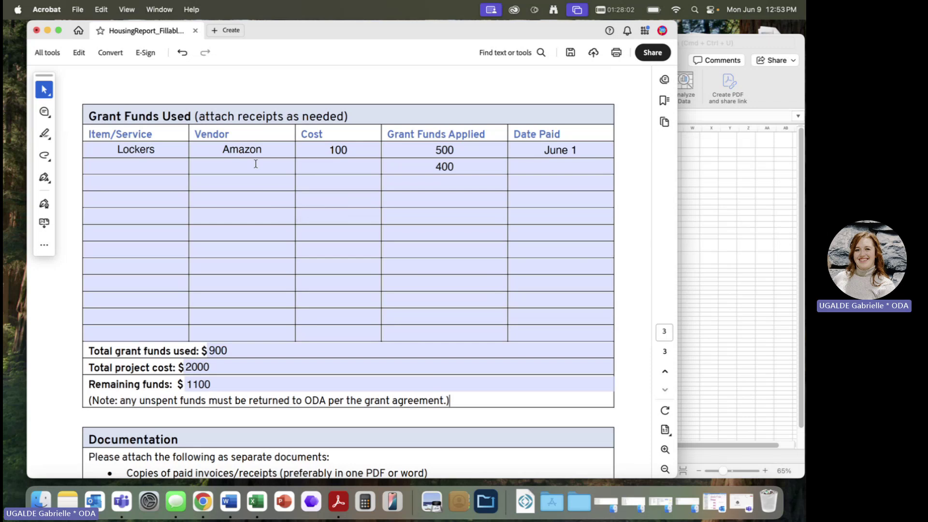
pyautogui.click(172, 151)
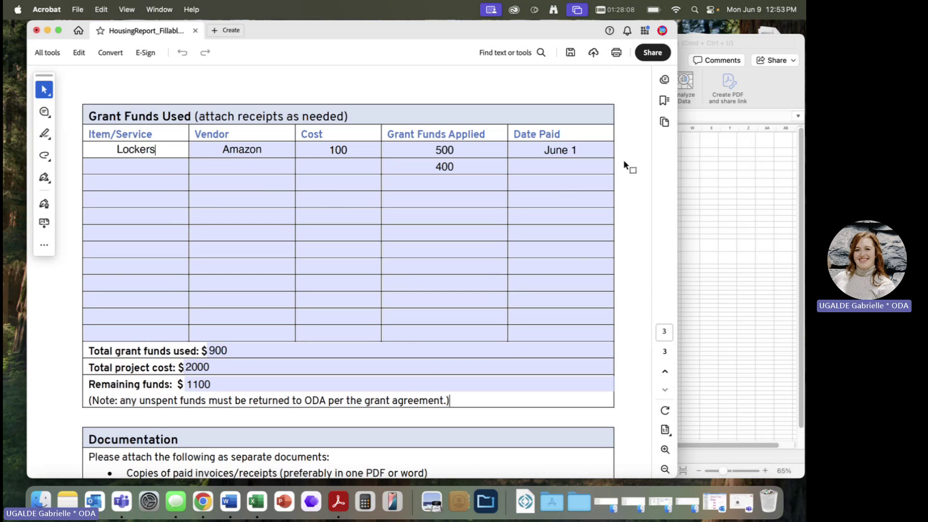
# - Bring the Expense_Form_DRAFT workbook forward, move it up, zoom to 100%, and select cell C5
pyautogui.click(768, 201)
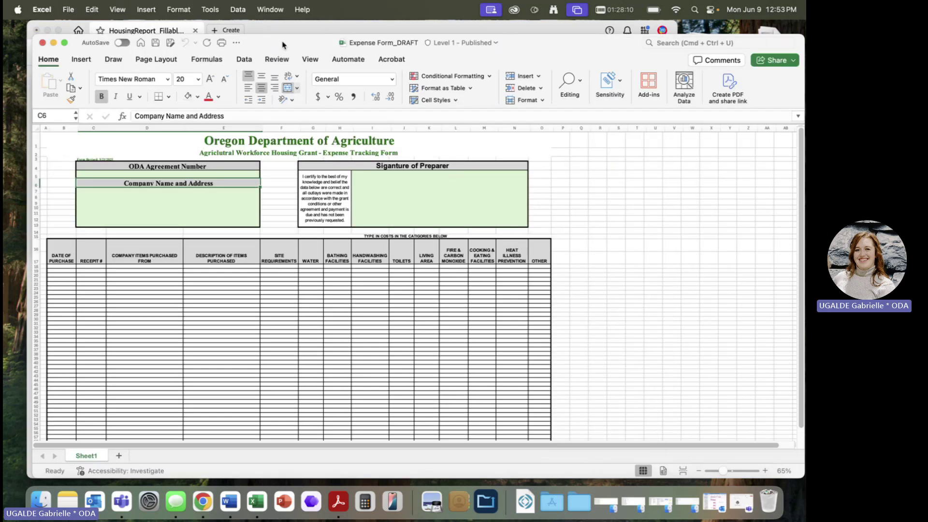
pyautogui.moveTo(285, 44); pyautogui.dragTo(279, 31)
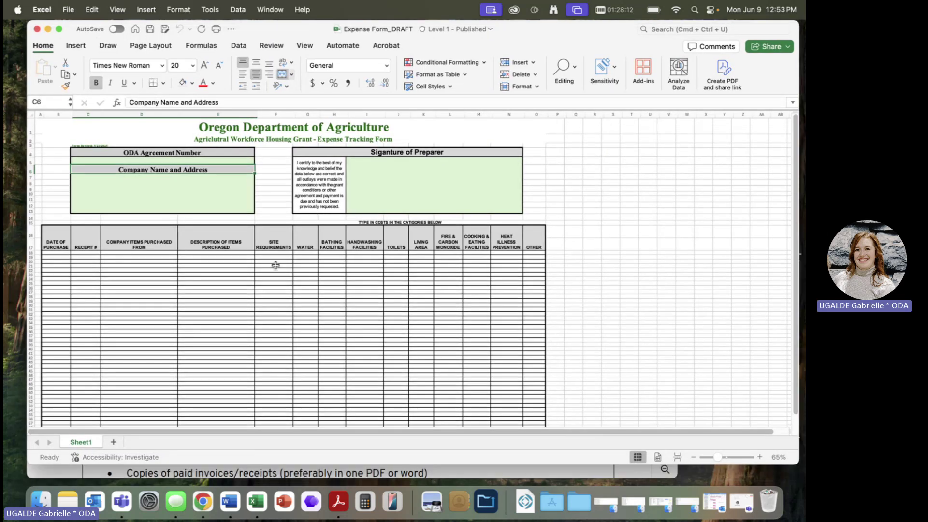
pyautogui.scroll(3, 256, 282)
pyautogui.scroll(5, 256, 281)
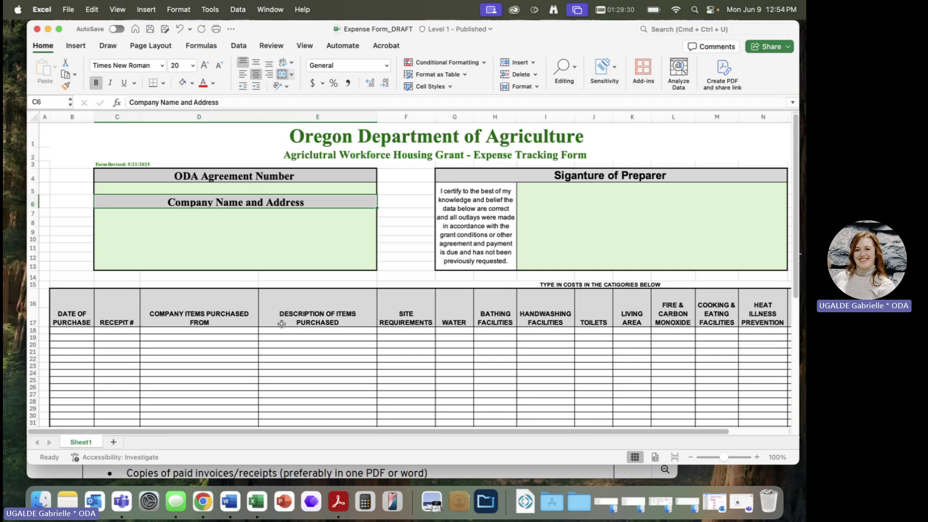
pyautogui.scroll(-1, 281, 324)
pyautogui.scroll(1, 280, 323)
pyautogui.hscroll(1, 280, 323)
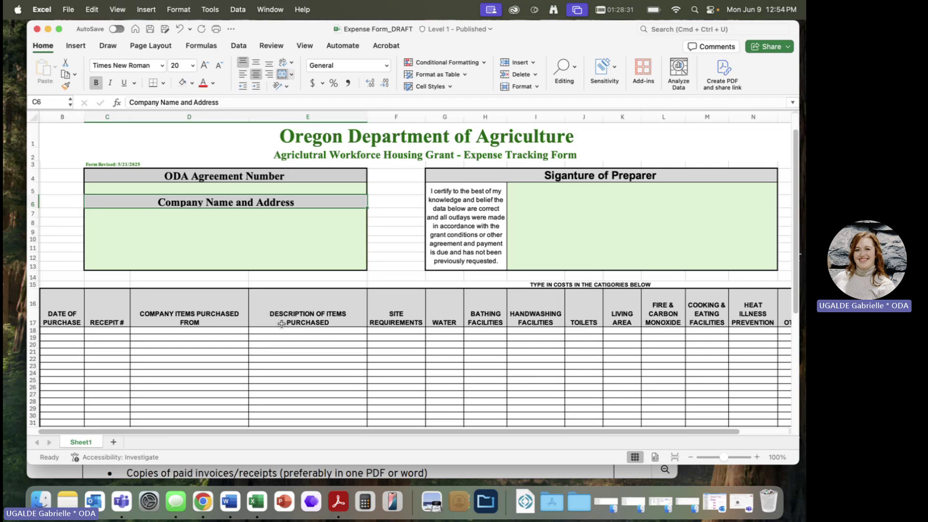
pyautogui.click(253, 184)
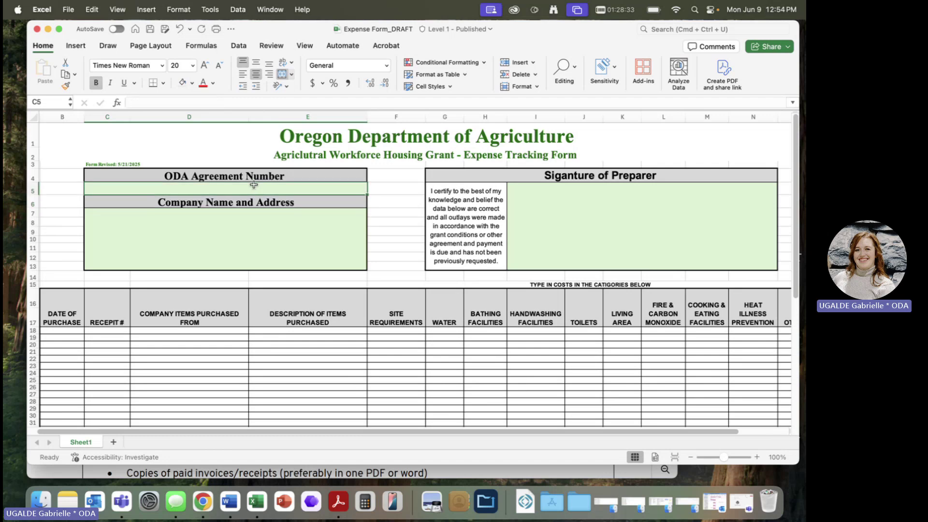
pyautogui.click(211, 232)
pyautogui.click(551, 233)
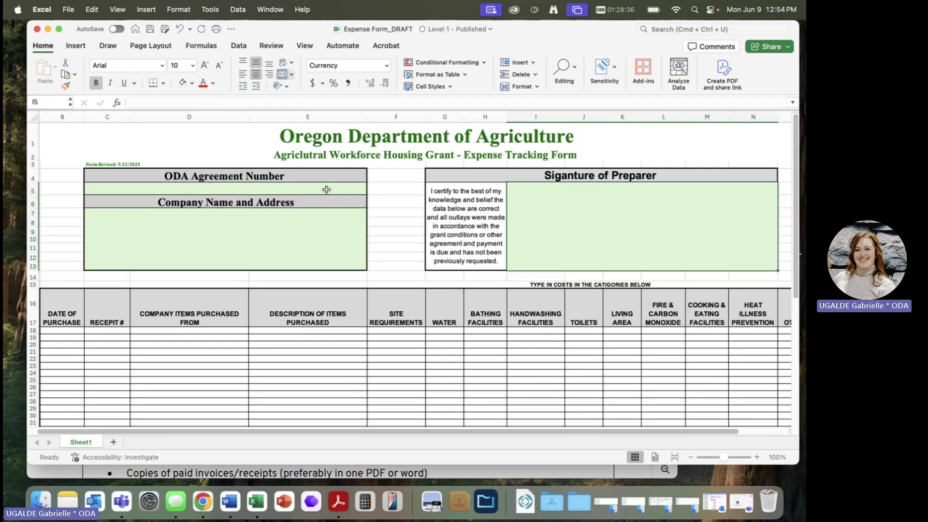
pyautogui.click(309, 189)
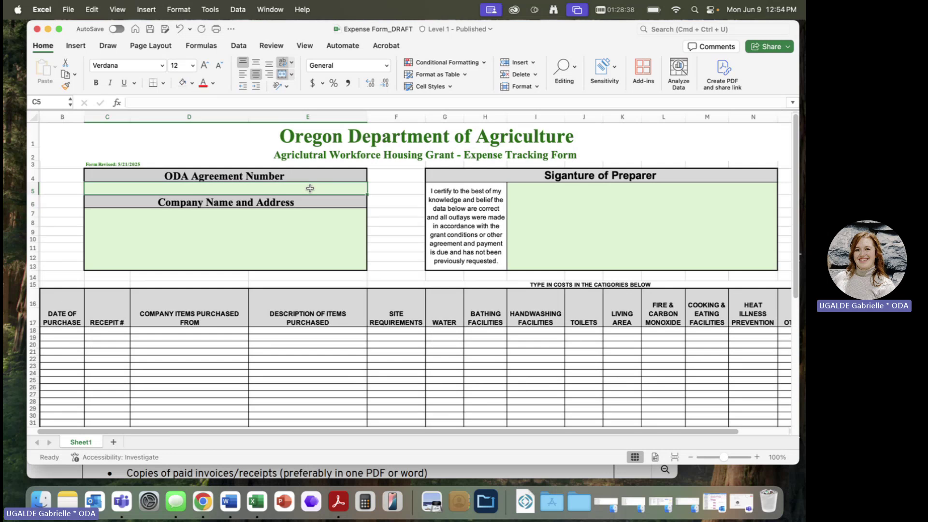
# - Enter the grant agreement number in C5 and the ODA company address in C7
pyautogui.write('ODA25')
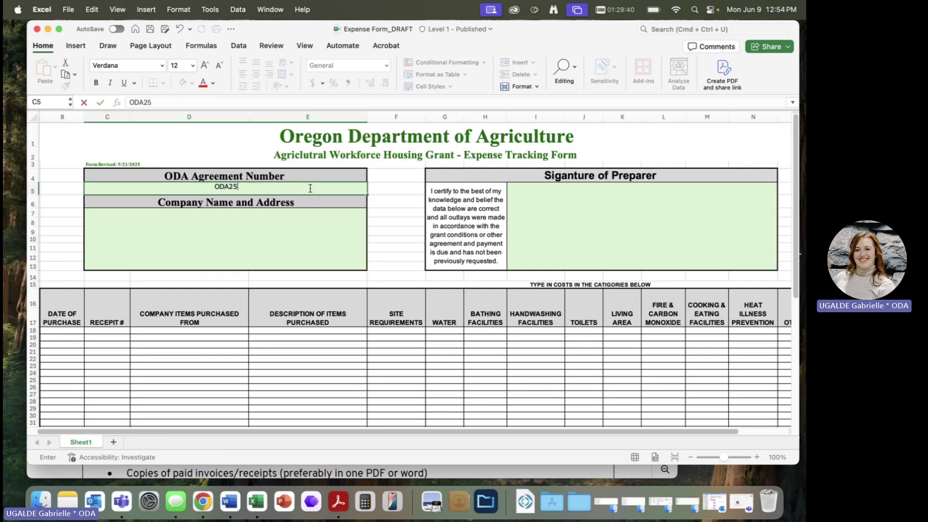
pyautogui.write('XXXGR')
pyautogui.click(259, 251)
pyautogui.write('ODA')
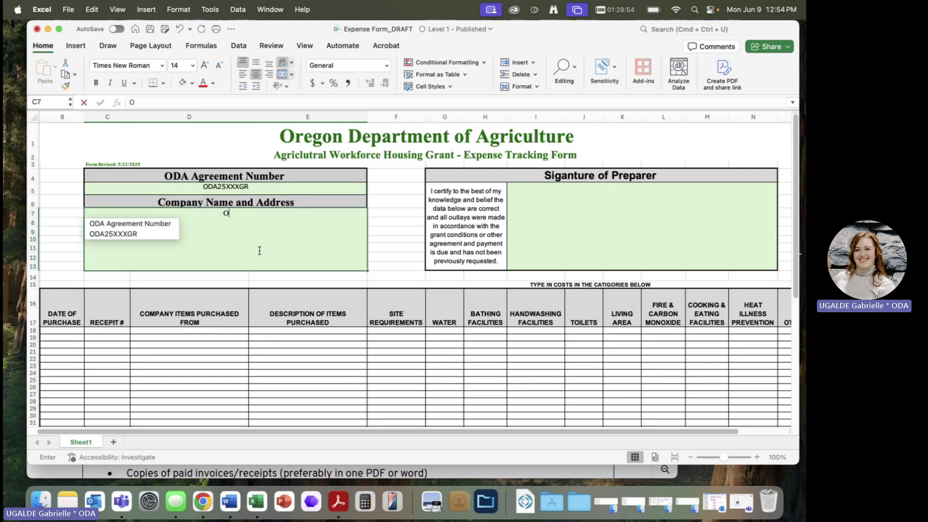
pyautogui.press('BackSpace')
pyautogui.press('BackSpace')
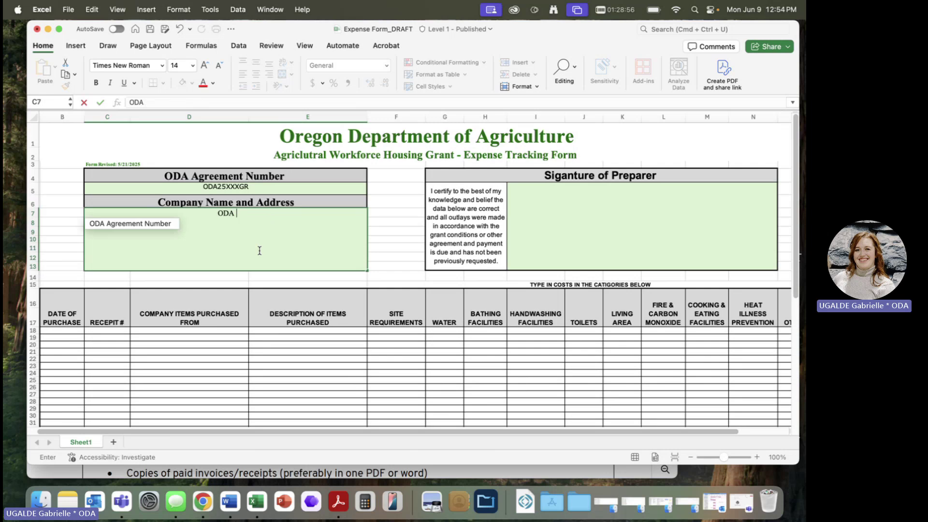
pyautogui.press('Return')
pyautogui.click(259, 250)
pyautogui.click(213, 101)
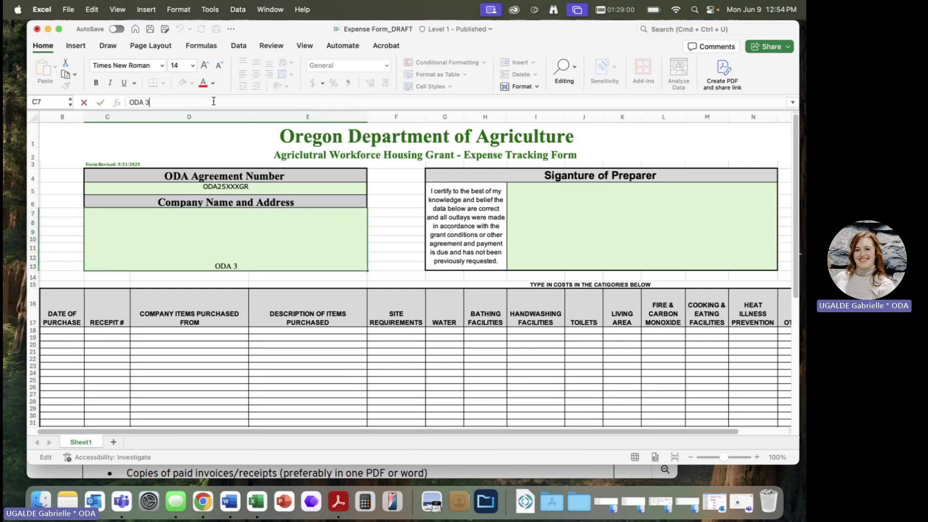
pyautogui.write('635 Capitol St')
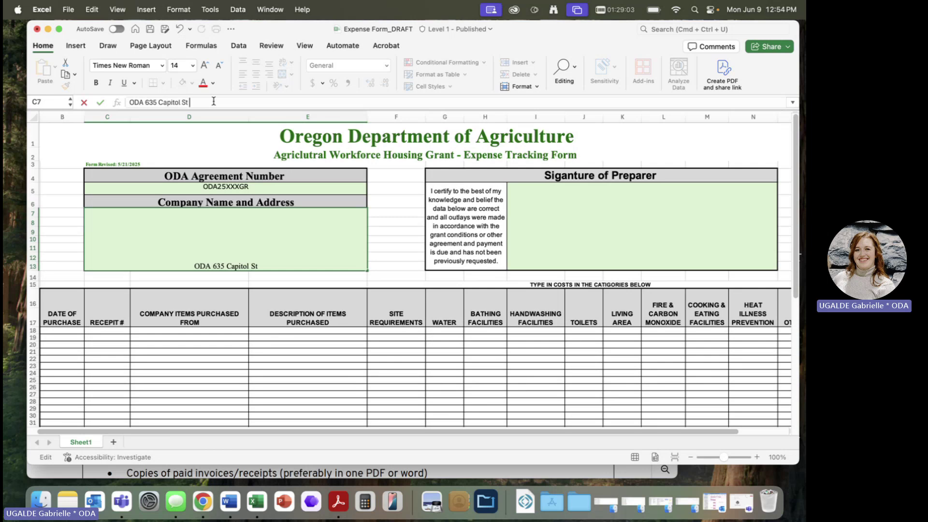
pyautogui.press('Return')
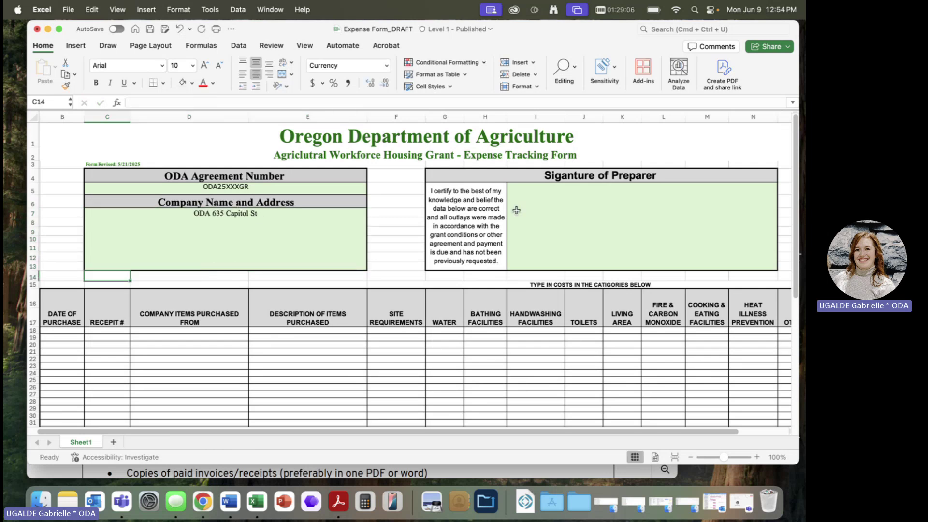
# - Type the preparer's name in the signature box I5, then switch back to Acrobat
pyautogui.click(615, 230)
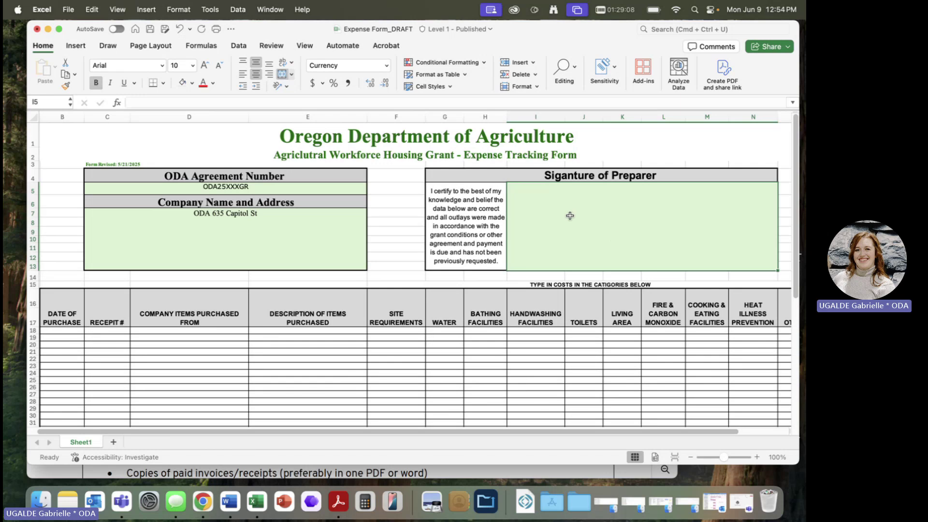
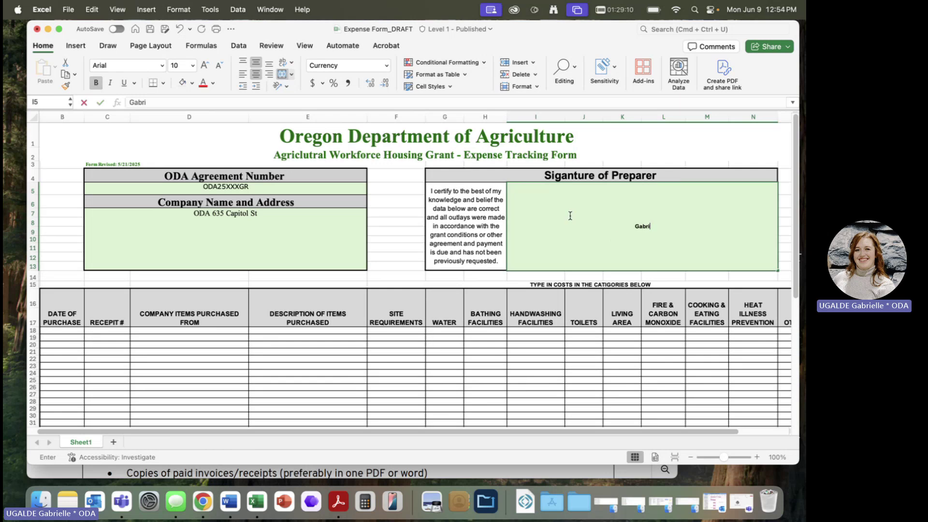
pyautogui.scroll(-5, 456, 357)
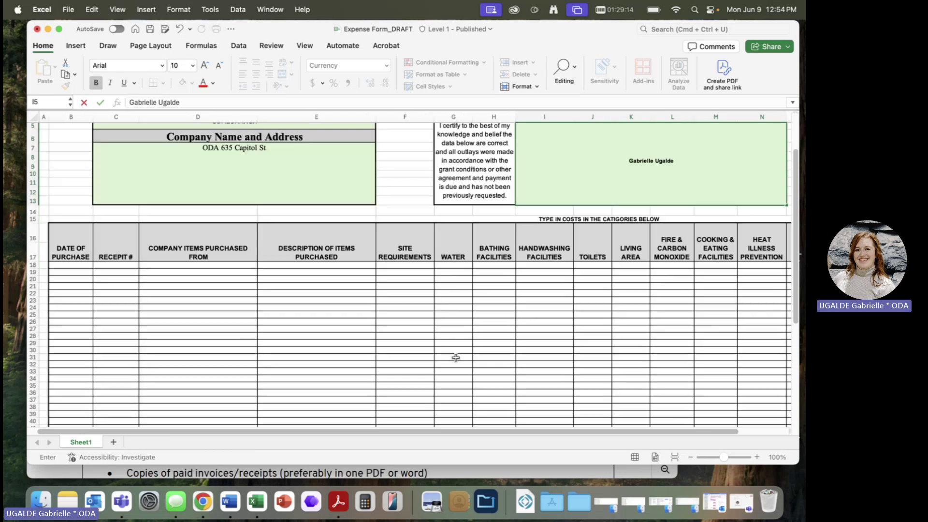
pyautogui.hscroll(2, 455, 358)
pyautogui.hscroll(-2, 455, 357)
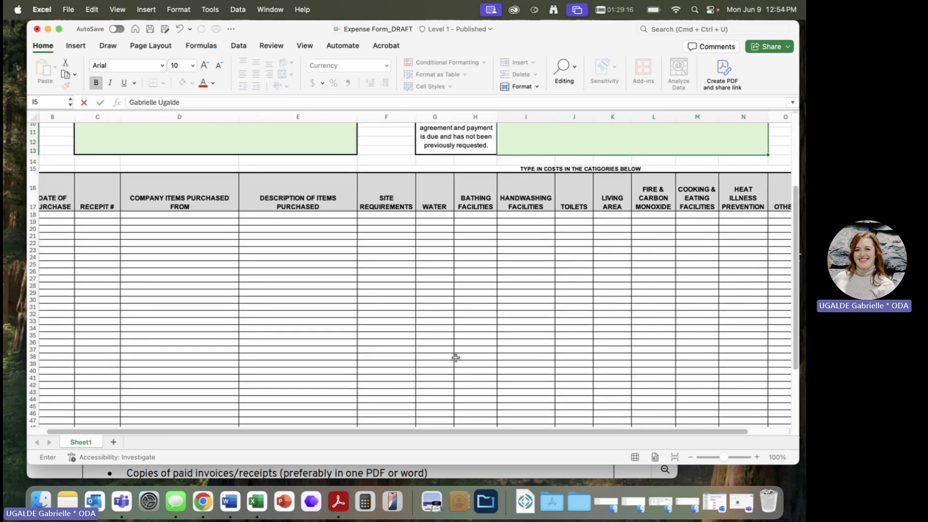
pyautogui.scroll(5, 455, 357)
pyautogui.scroll(1, 456, 358)
pyautogui.hscroll(1, 455, 357)
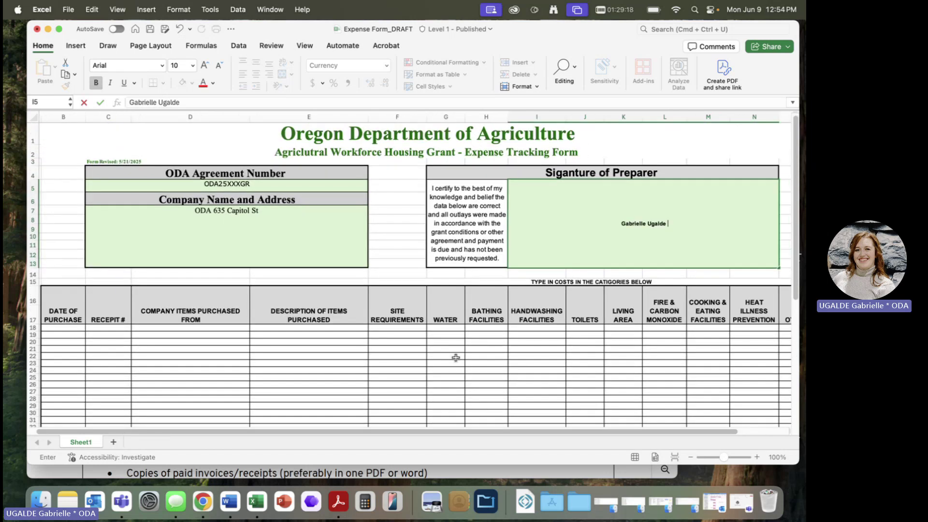
pyautogui.hotkey('ctrl', 'Up')
pyautogui.click(149, 187)
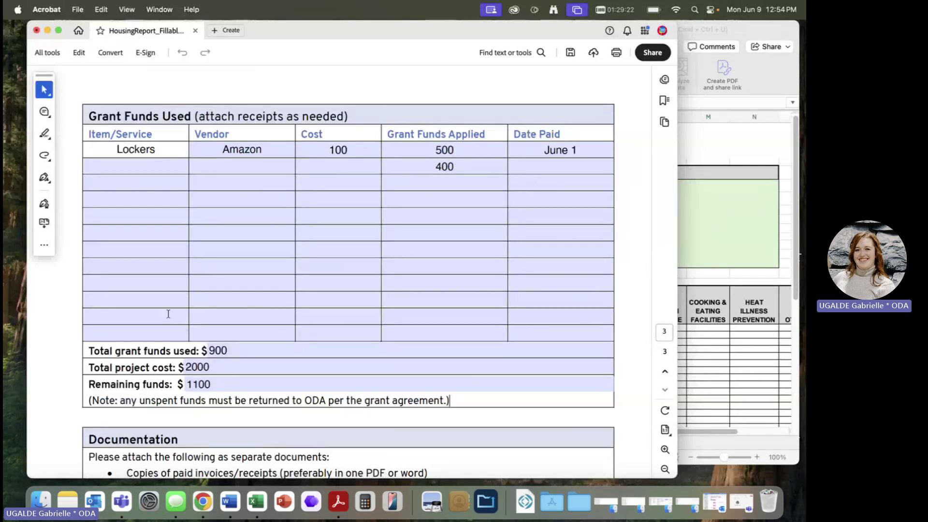
# - Replace Lockers with 'See attached PDF' and clear the Vendor, Cost, Funds Applied and Date Paid values
pyautogui.doubleClick(138, 152)
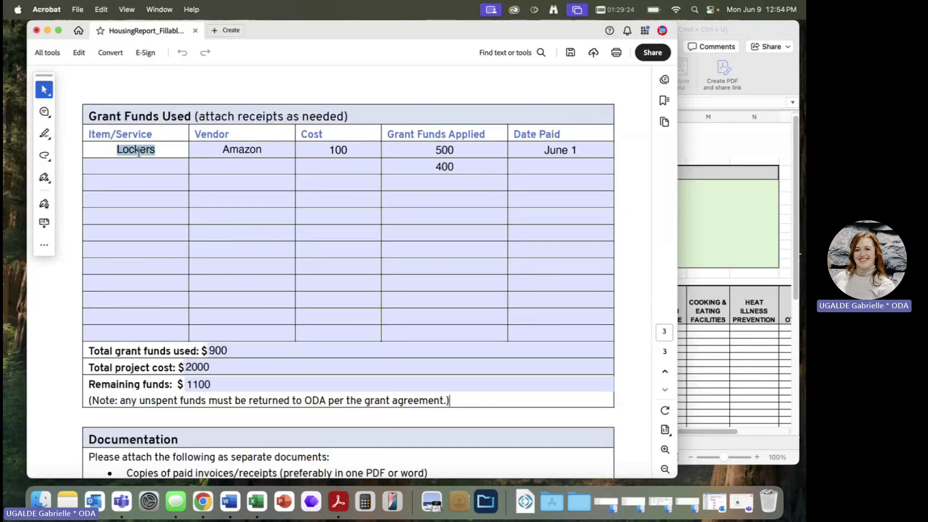
pyautogui.write('See attached PDF')
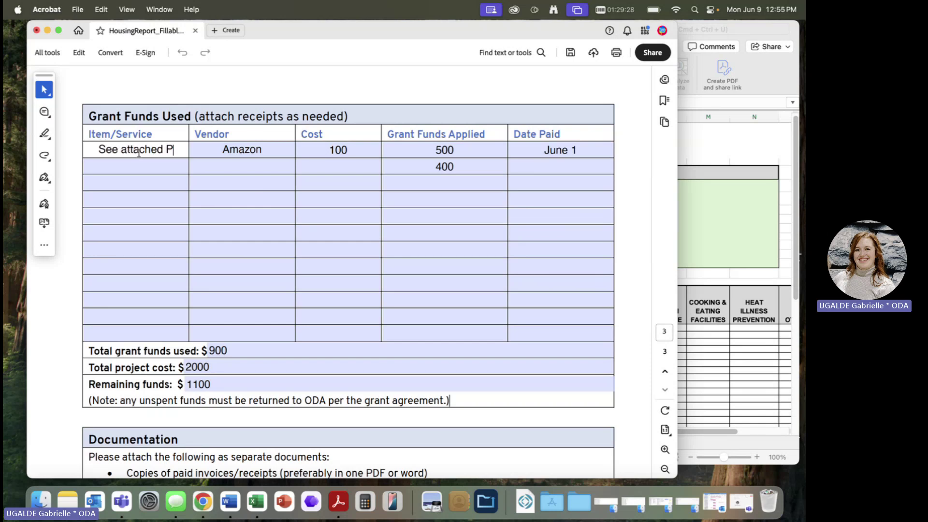
pyautogui.press('Tab')
pyautogui.press('BackSpace')
pyautogui.press('Tab')
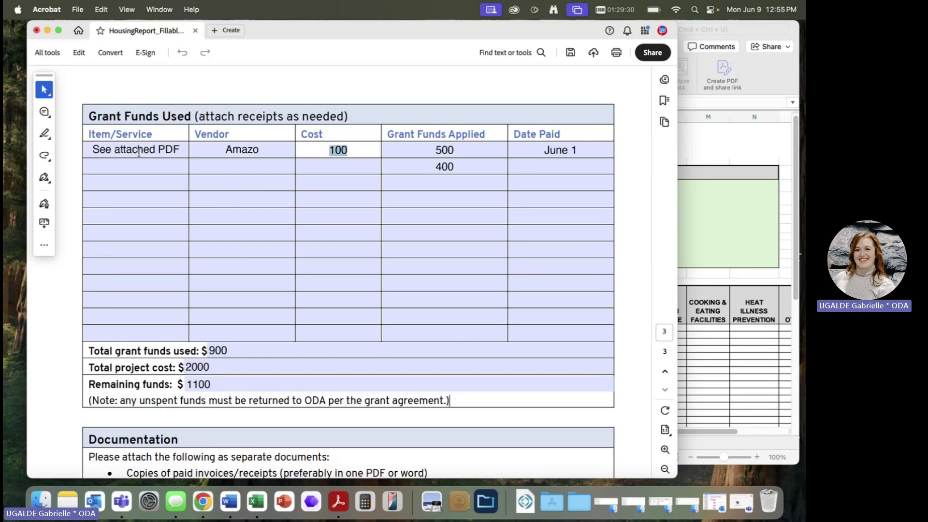
pyautogui.press('BackSpace')
pyautogui.press('Tab')
pyautogui.press('BackSpace')
pyautogui.press('Tab')
pyautogui.press('BackSpace')
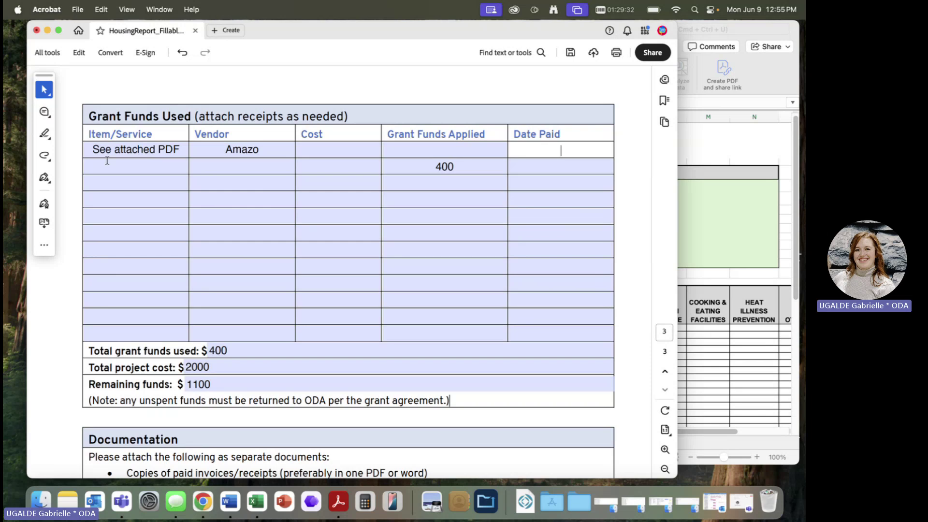
pyautogui.click(243, 149)
pyautogui.doubleClick(243, 148)
pyautogui.press('BackSpace')
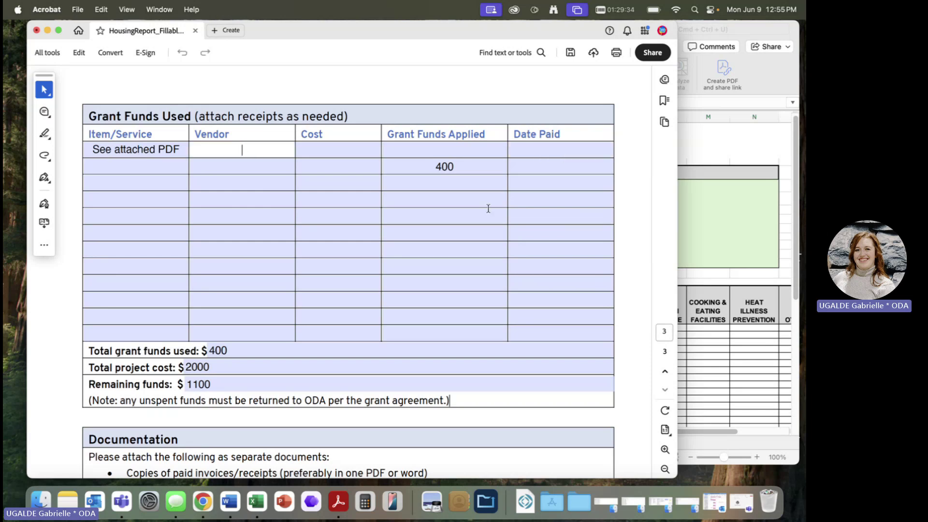
# - Delete the 400 Grant Funds Applied amount so the total recalculates to $0
pyautogui.click(461, 166)
pyautogui.press('BackSpace')
pyautogui.press('BackSpace')
pyautogui.press('BackSpace')
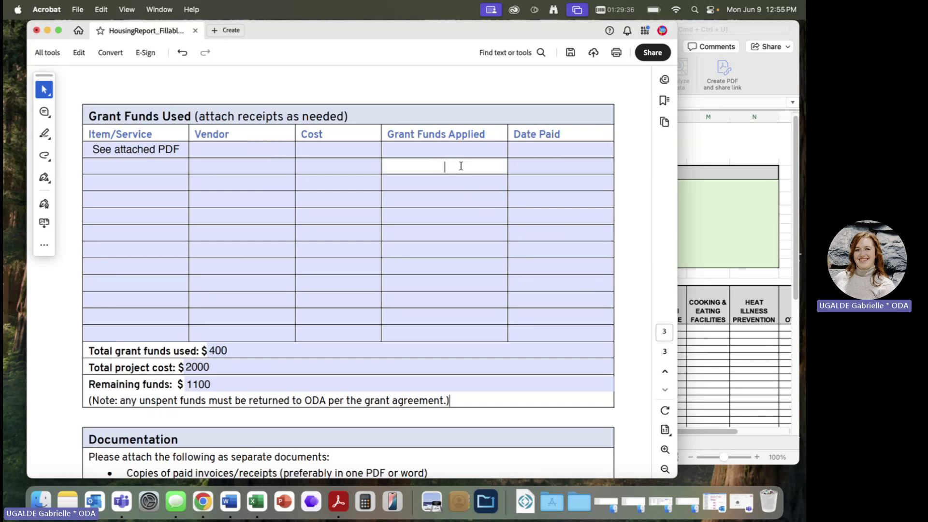
pyautogui.press('Tab')
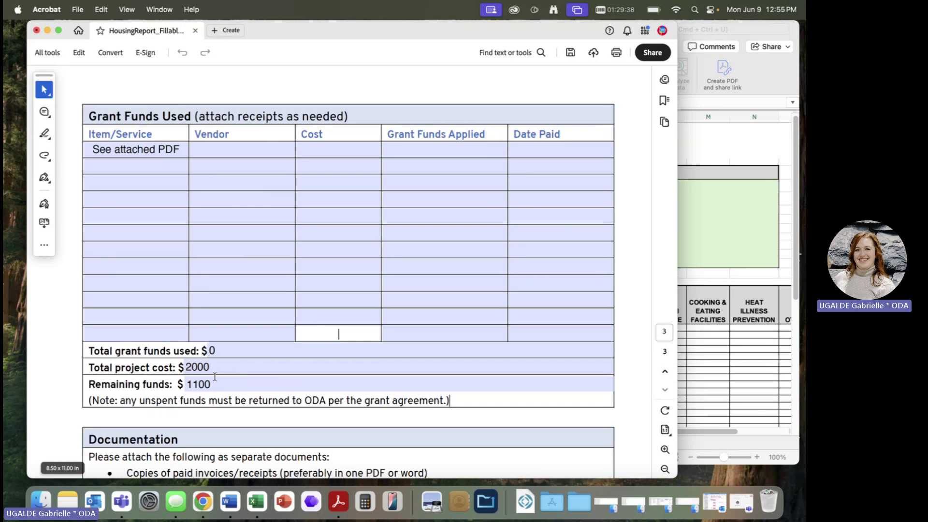
pyautogui.moveTo(165, 364); pyautogui.dragTo(217, 383)
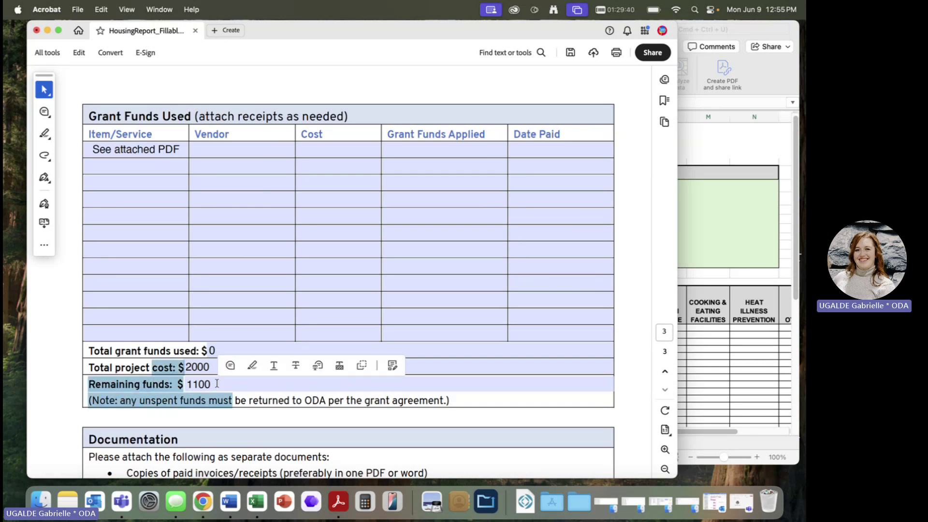
pyautogui.click(217, 384)
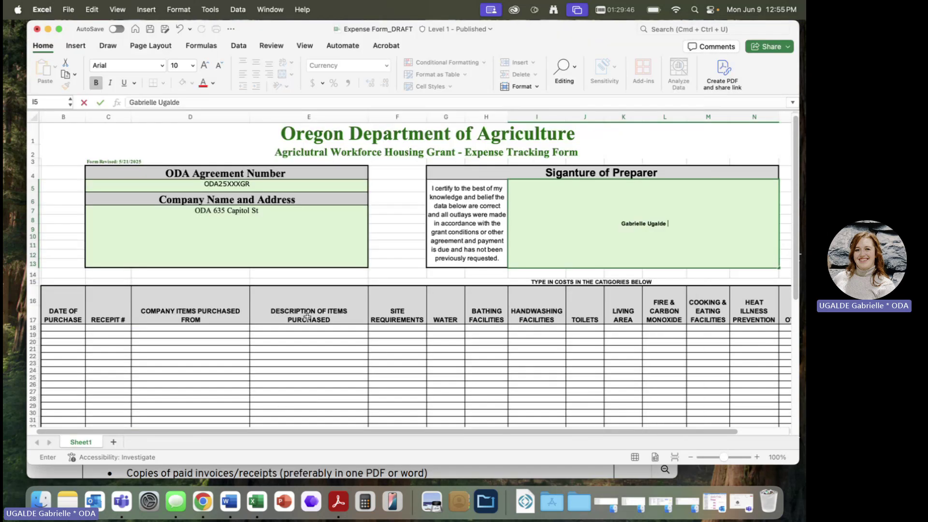
# - Enter date 6/1/25, a receipt number, vendor Amazon and description 'Lockers 8x7 Blue' in row 18
pyautogui.scroll(3, 306, 308)
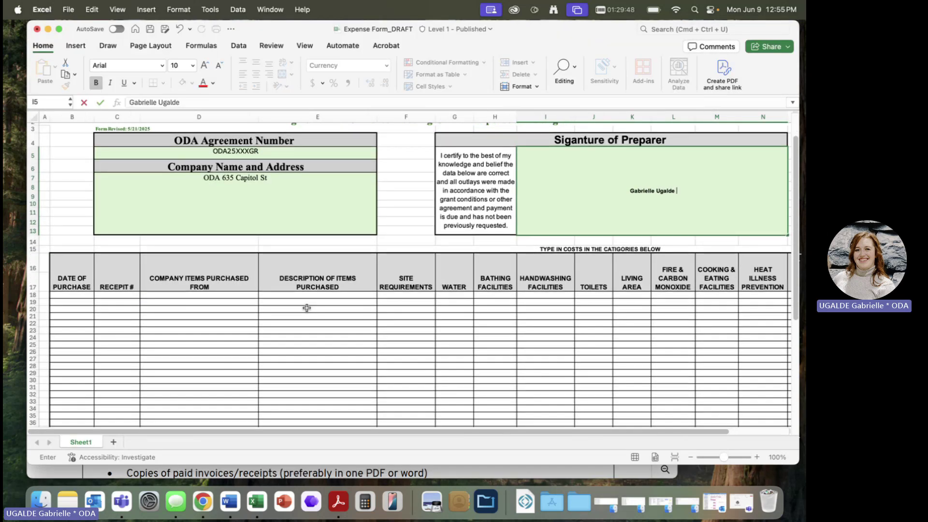
pyautogui.scroll(-2, 307, 309)
pyautogui.scroll(3, 306, 307)
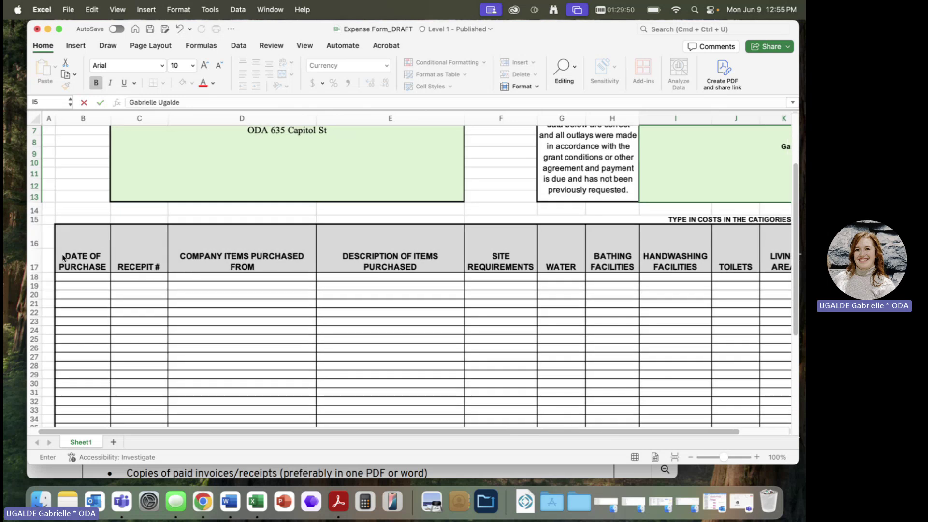
pyautogui.scroll(-5, 321, 371)
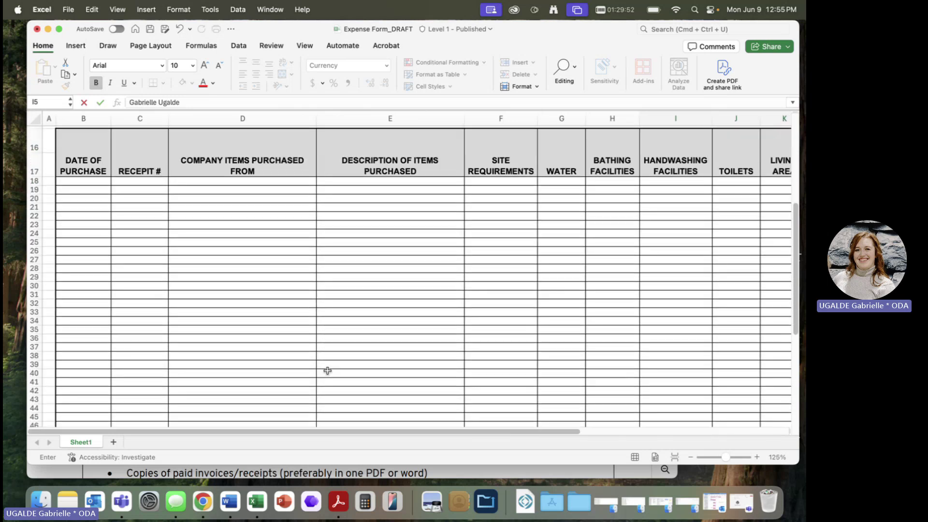
pyautogui.scroll(2, 321, 371)
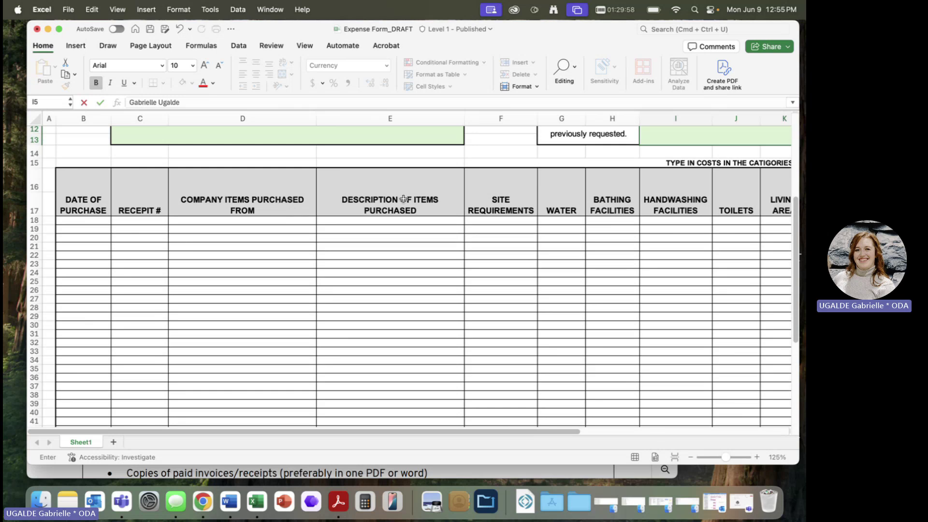
pyautogui.hscroll(10, 572, 244)
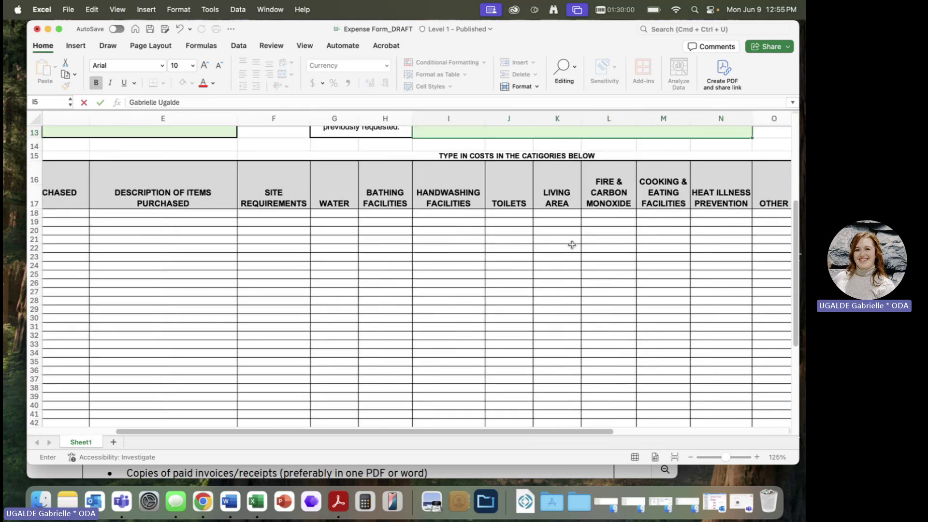
pyautogui.scroll(-1, 572, 245)
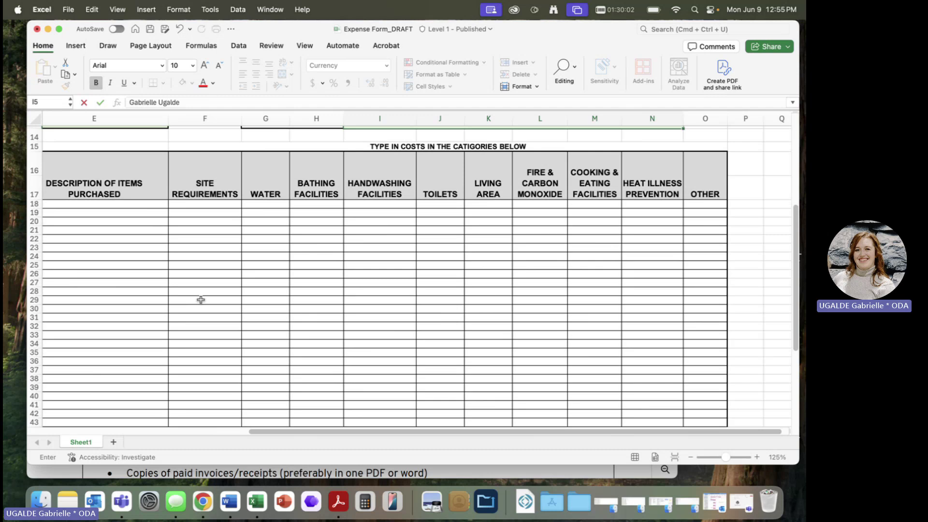
pyautogui.hscroll(-5, 193, 295)
pyautogui.scroll(1, 193, 295)
pyautogui.hscroll(-2, 192, 295)
pyautogui.click(80, 216)
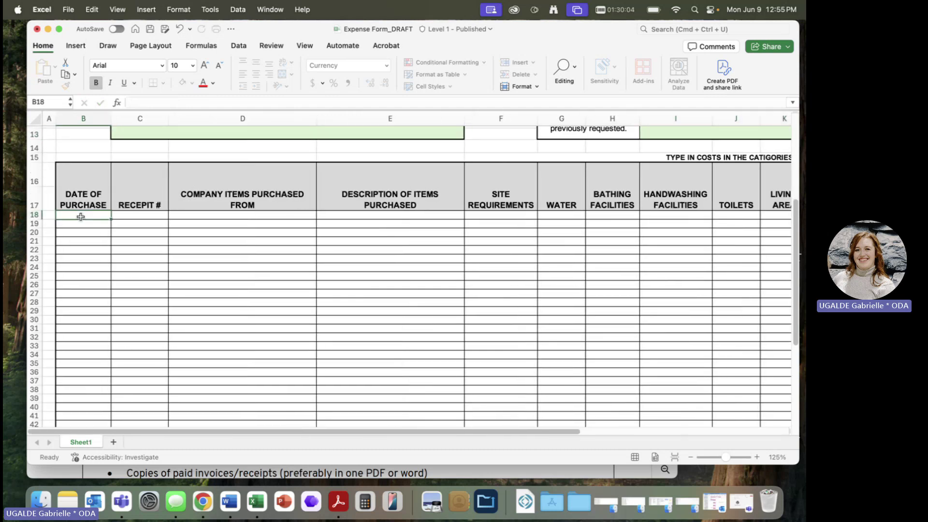
pyautogui.write('6/1/25')
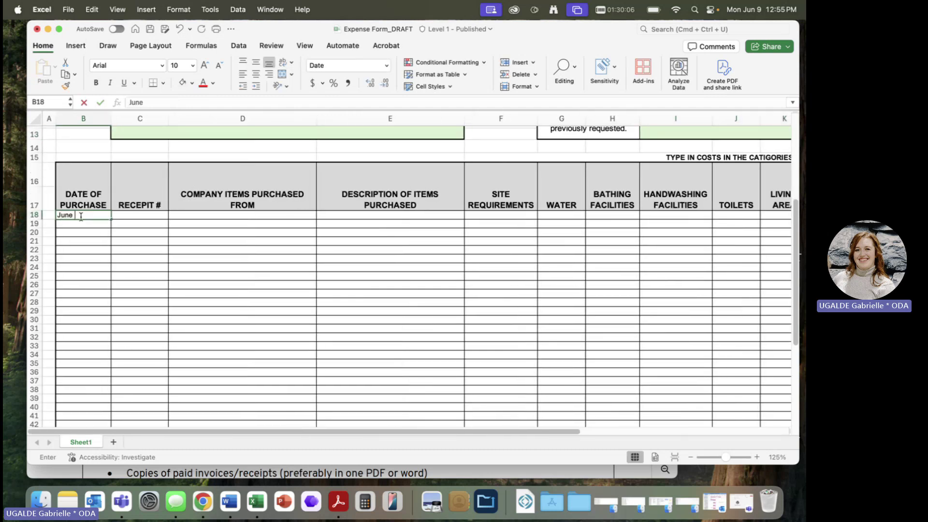
pyautogui.press('Tab')
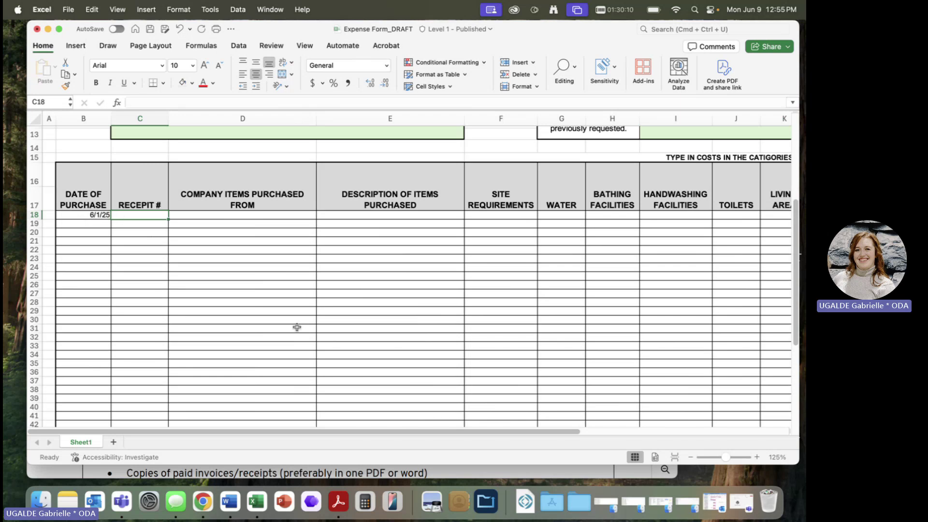
pyautogui.write('99999')
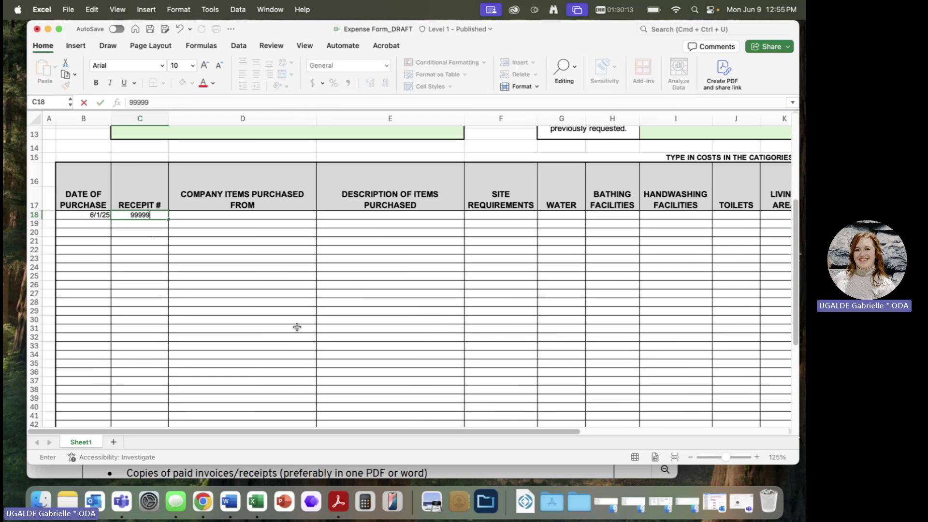
pyautogui.press('Tab')
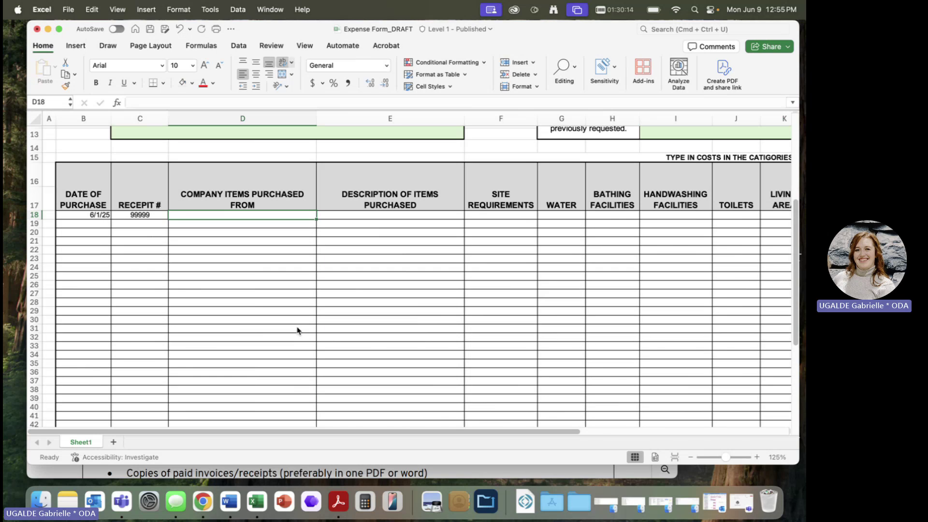
pyautogui.write('Amazon')
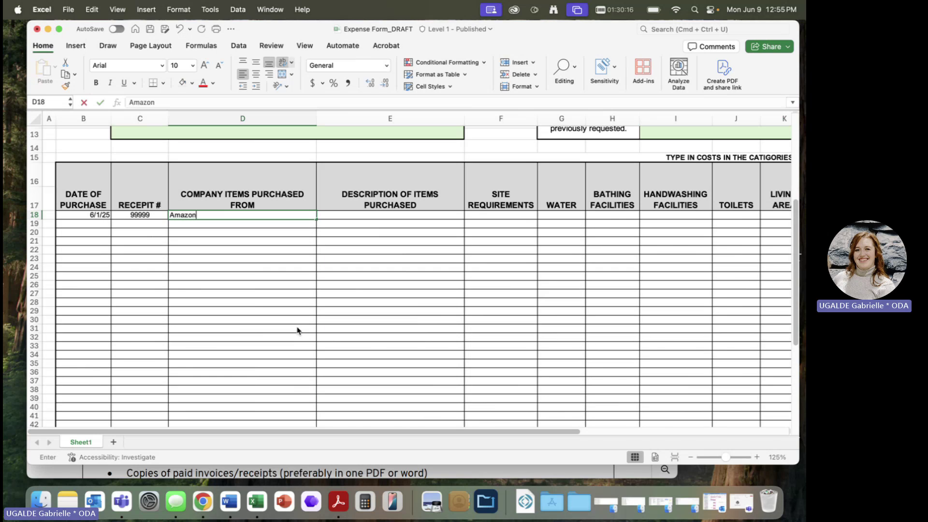
pyautogui.press('Tab')
pyautogui.write('Lock')
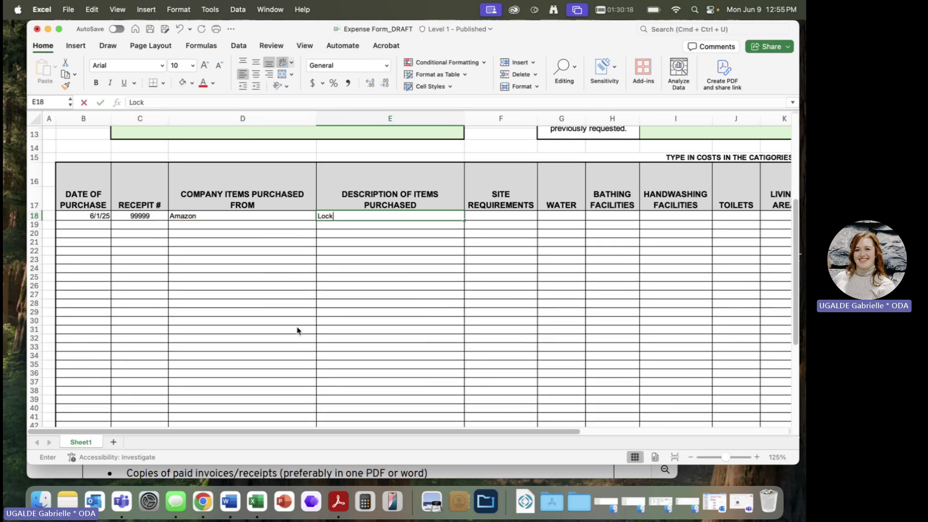
pyautogui.write('ers ')
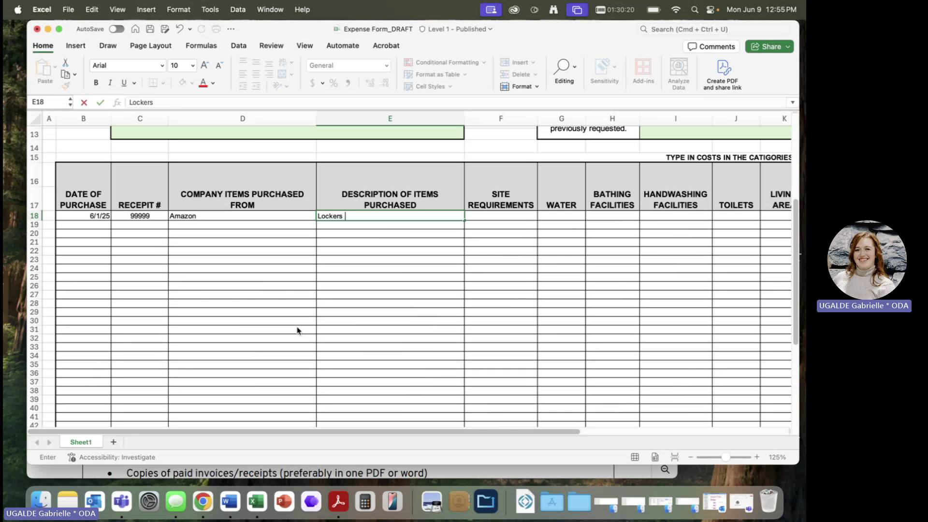
pyautogui.write('8x7 Blue')
# - Make row 18 taller, then return it to its original height
pyautogui.click(35, 218)
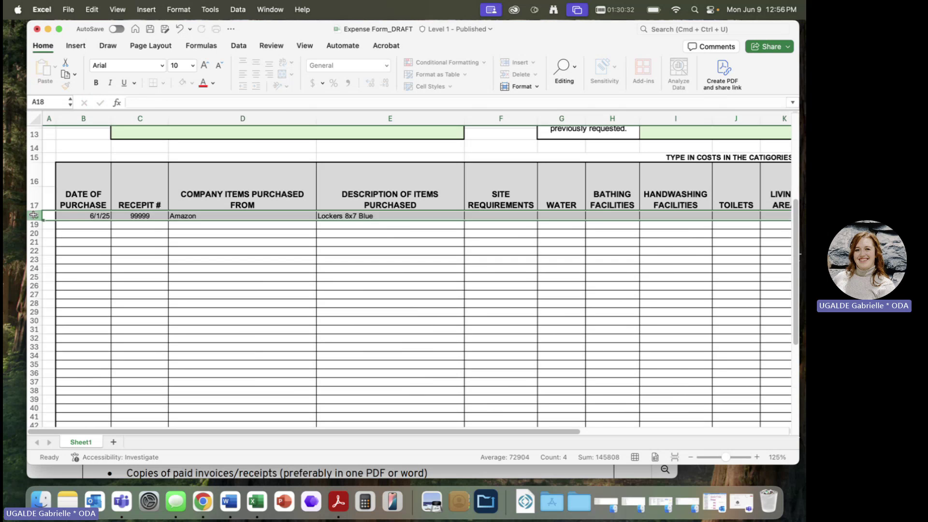
pyautogui.moveTo(36, 220); pyautogui.dragTo(35, 227)
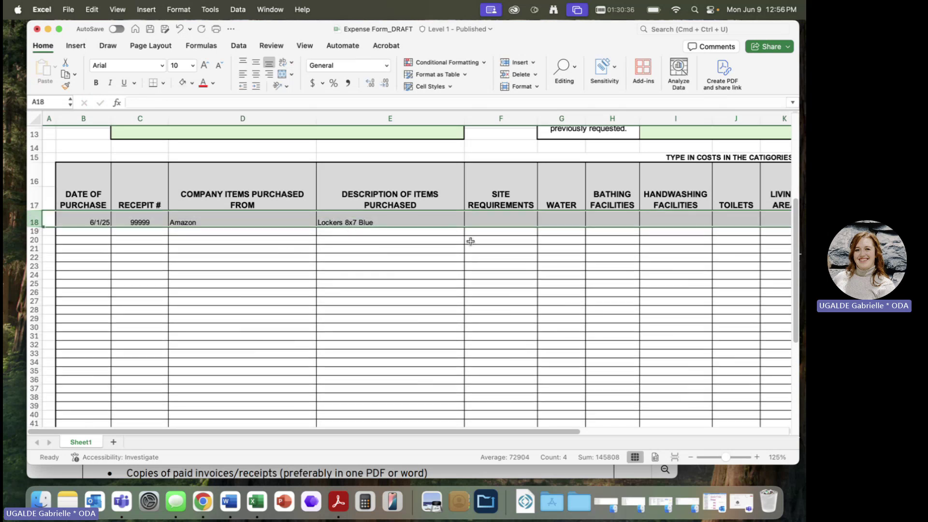
pyautogui.click(414, 346)
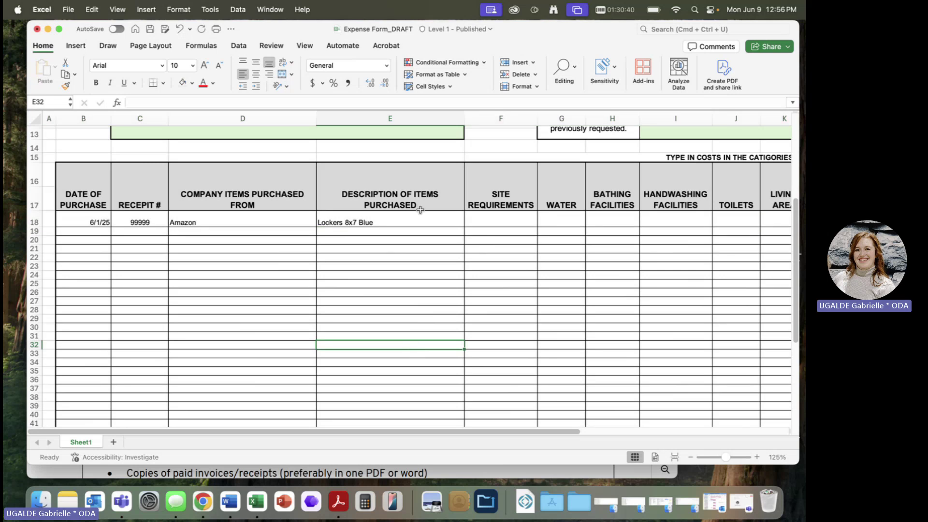
pyautogui.moveTo(35, 225); pyautogui.dragTo(35, 218)
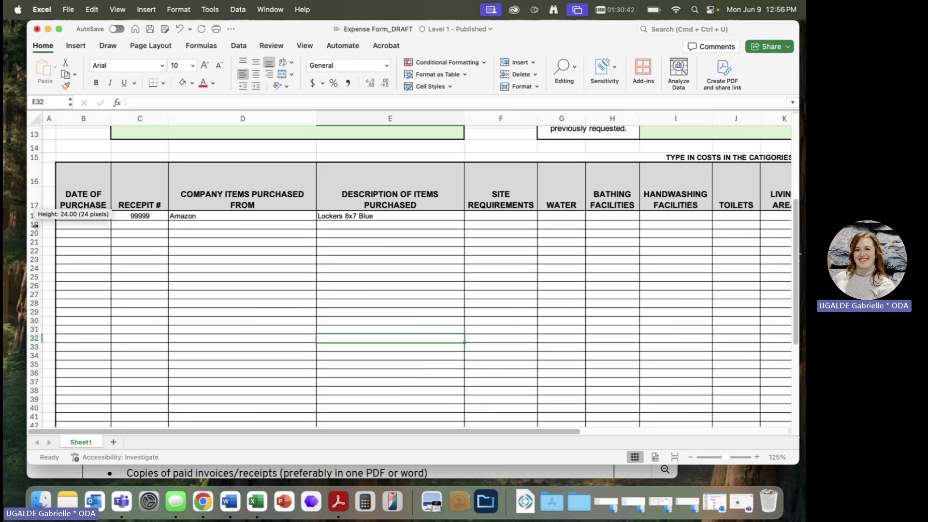
# - Review the cost category headers from SITE REQUIREMENTS through COOKING & EATING FACILITIES
pyautogui.hscroll(1, 519, 227)
pyautogui.scroll(1, 520, 226)
pyautogui.hscroll(4, 520, 226)
pyautogui.scroll(-1, 520, 227)
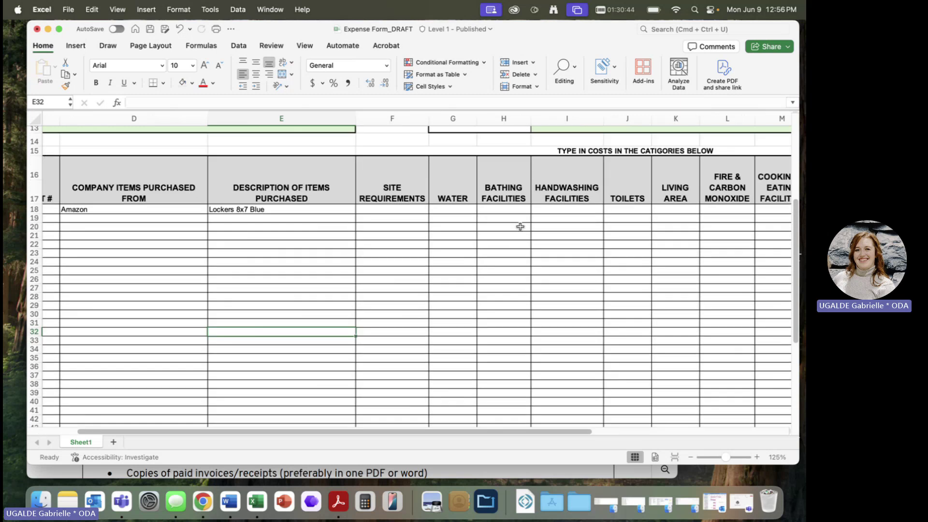
pyautogui.hscroll(2, 519, 227)
pyautogui.scroll(-1, 519, 227)
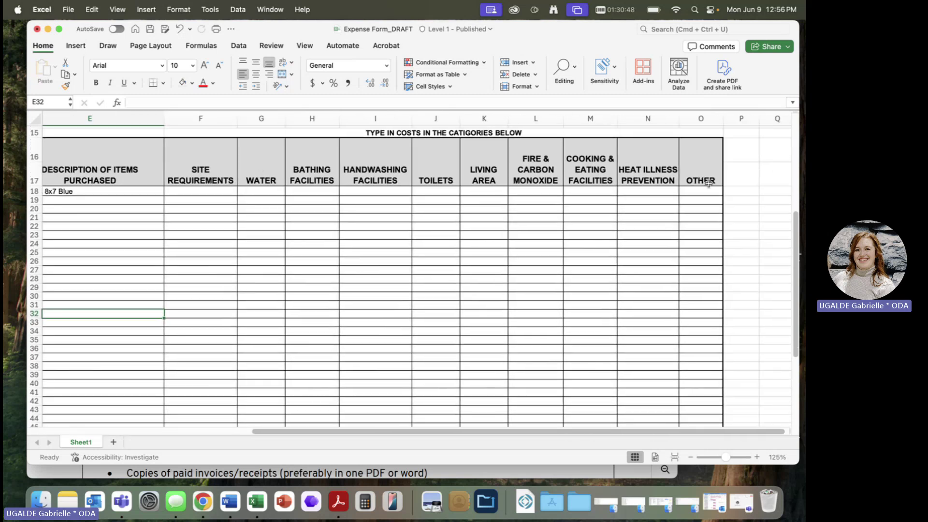
pyautogui.scroll(2, 708, 183)
pyautogui.hscroll(-1, 708, 183)
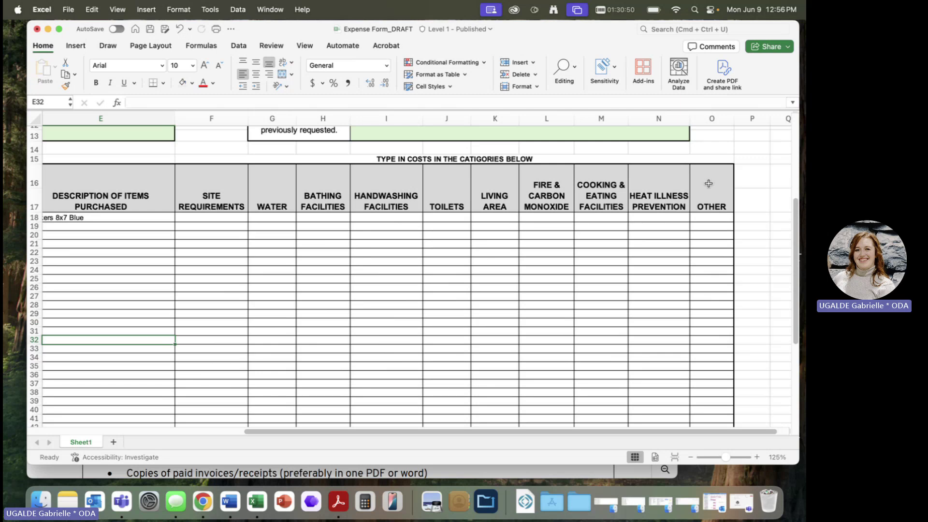
pyautogui.click(220, 190)
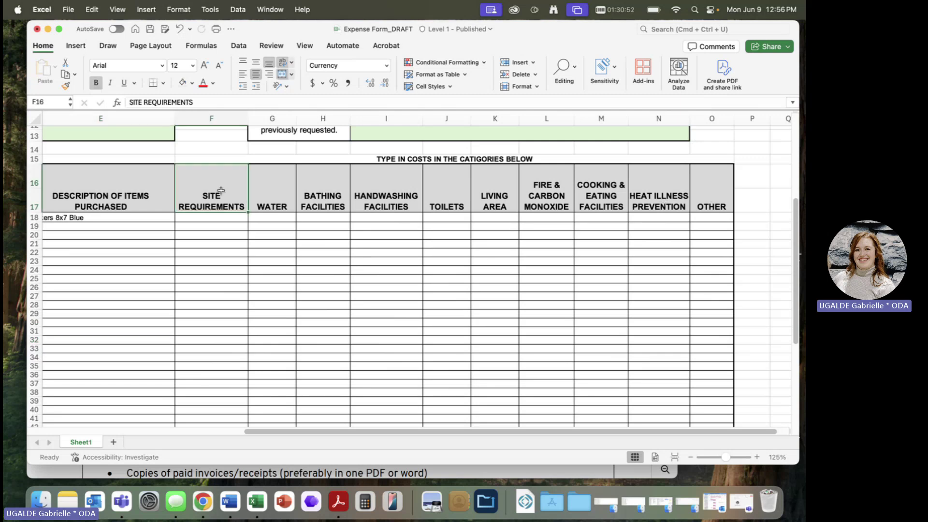
pyautogui.press('Right')
pyautogui.press('Right')
pyautogui.press('Right')
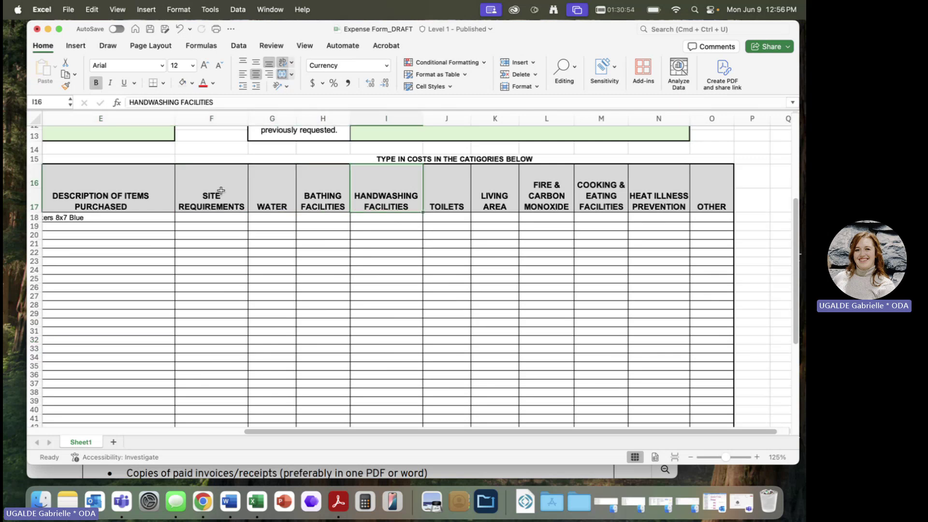
pyautogui.press('Right')
pyautogui.press('Right')
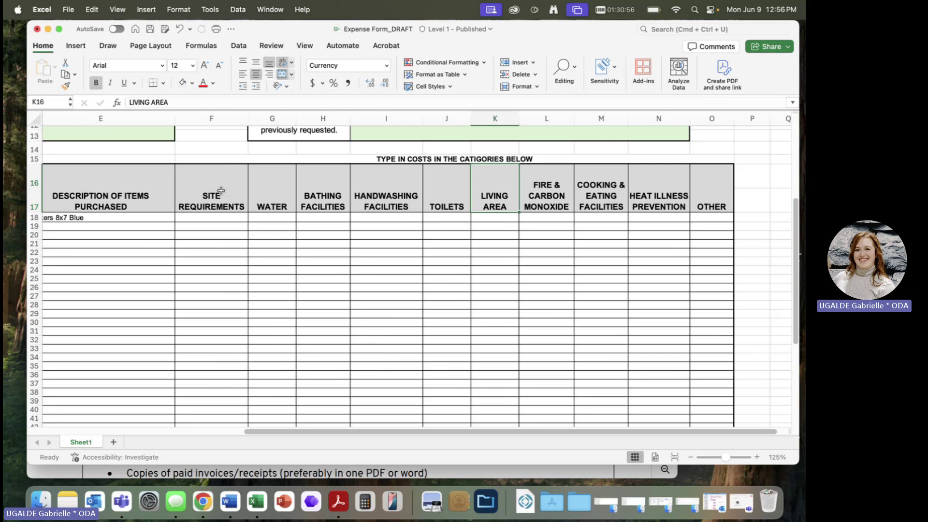
pyautogui.press('Right')
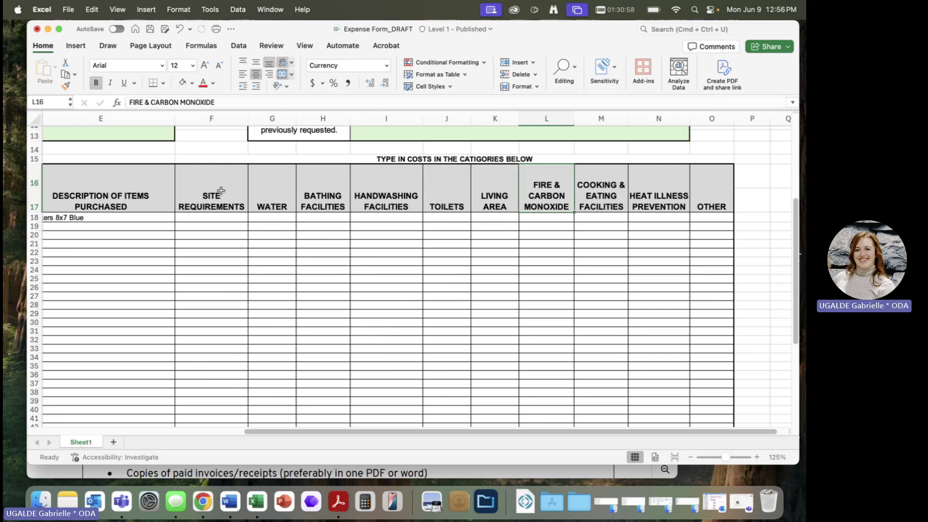
pyautogui.press('Right')
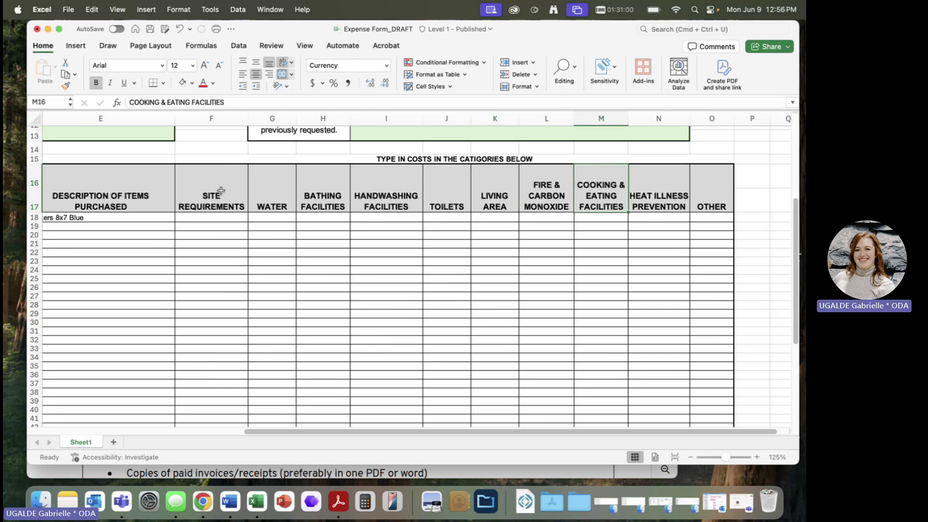
pyautogui.press('Right')
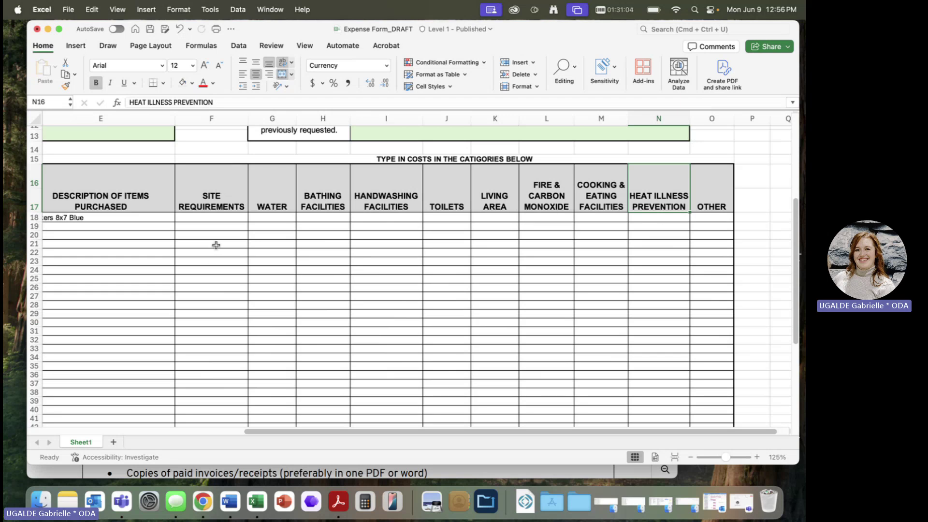
pyautogui.click(213, 219)
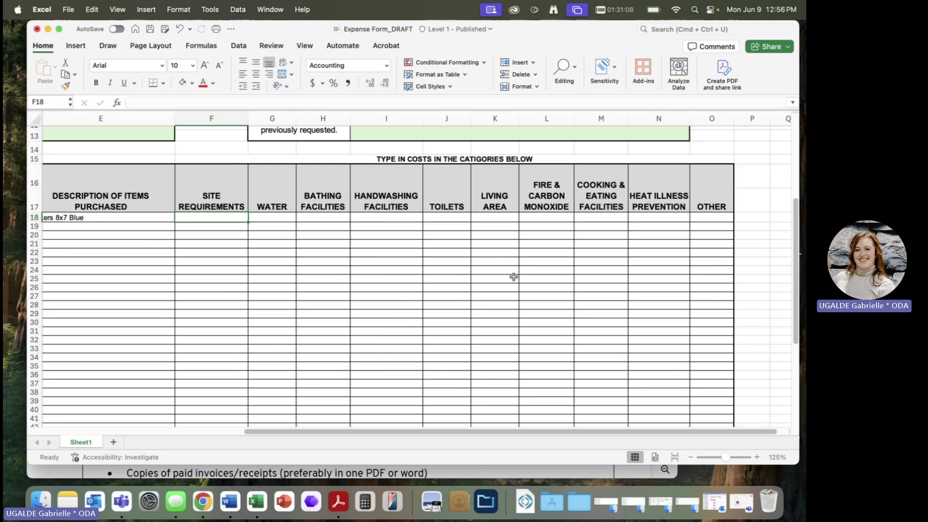
pyautogui.hscroll(-5, 513, 277)
pyautogui.scroll(3, 513, 277)
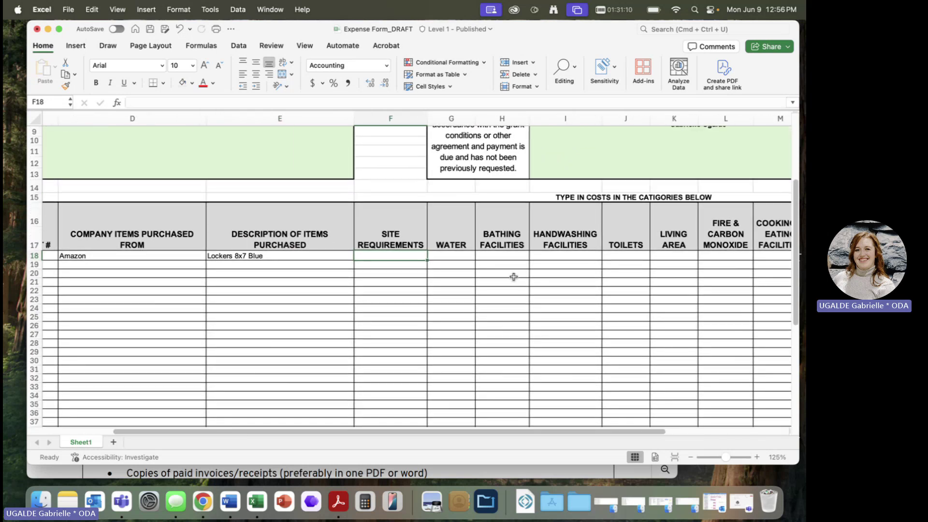
pyautogui.write('500')
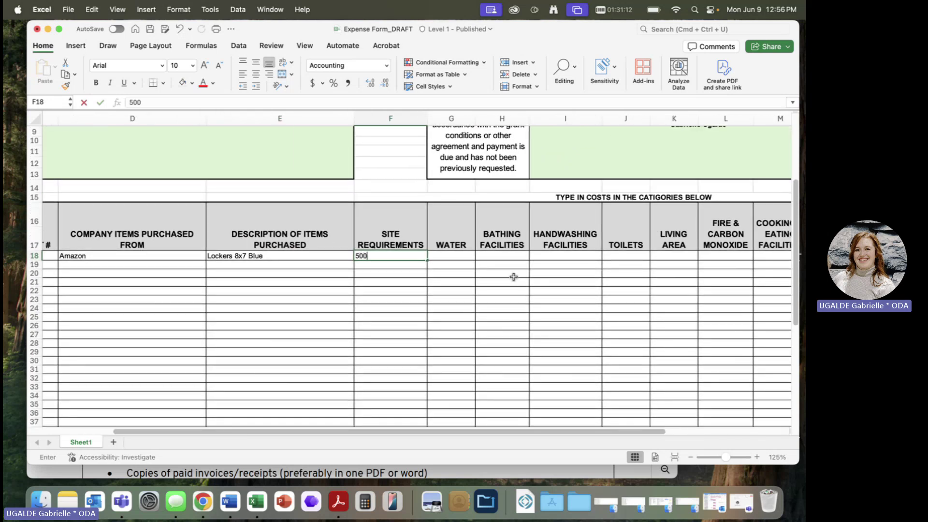
pyautogui.press('Return')
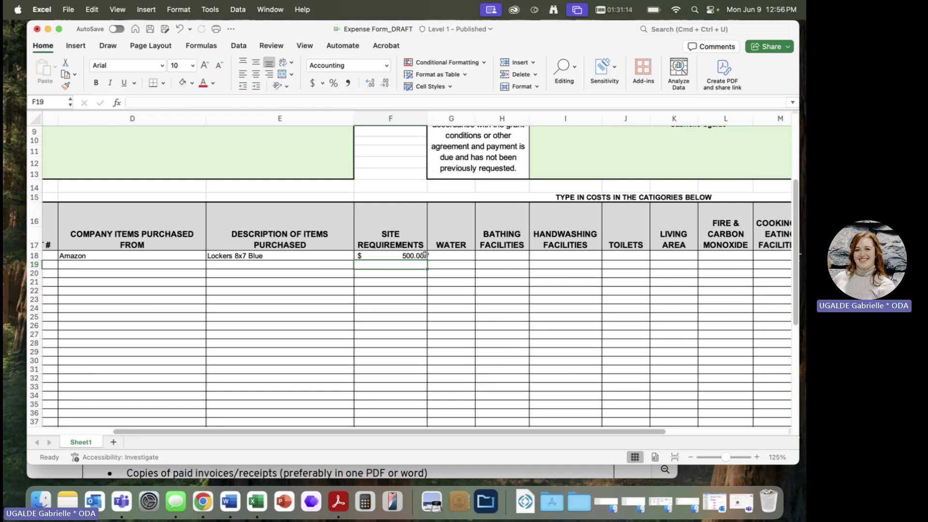
pyautogui.scroll(-10, 424, 254)
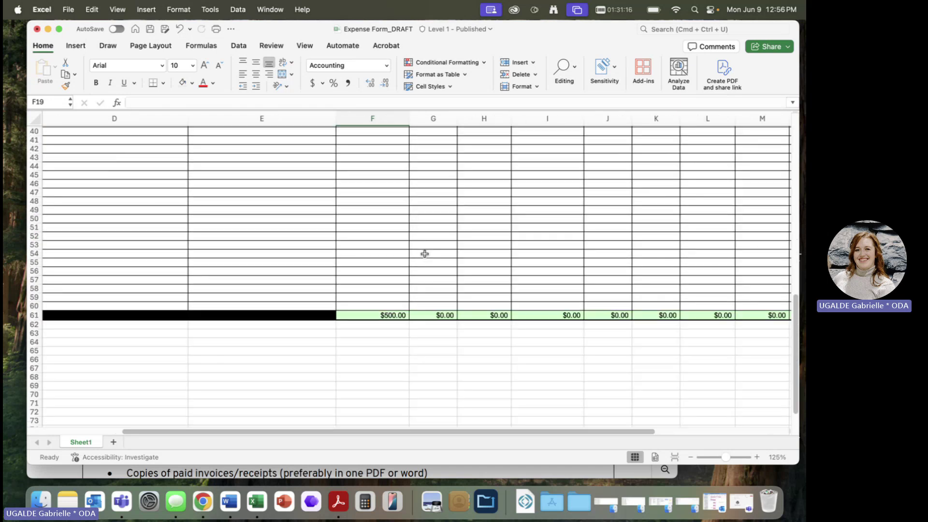
pyautogui.hscroll(-5, 381, 305)
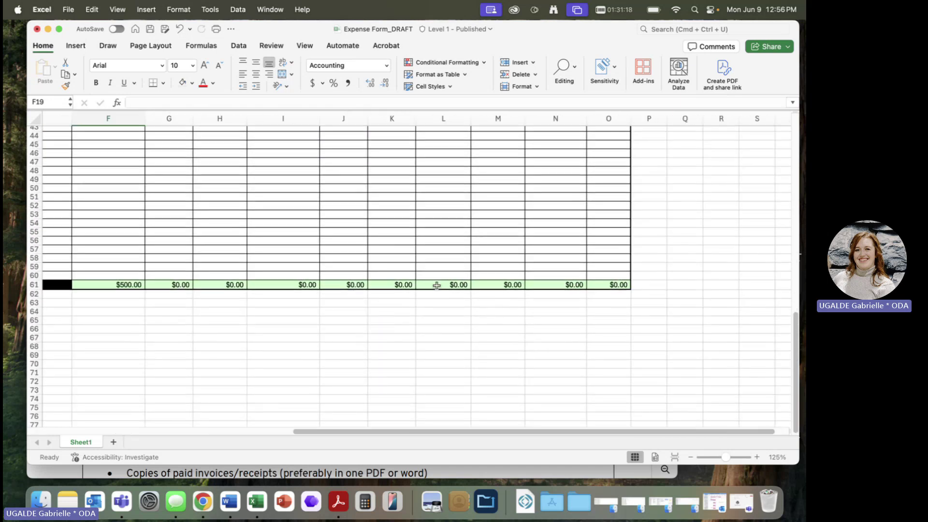
pyautogui.scroll(10, 333, 286)
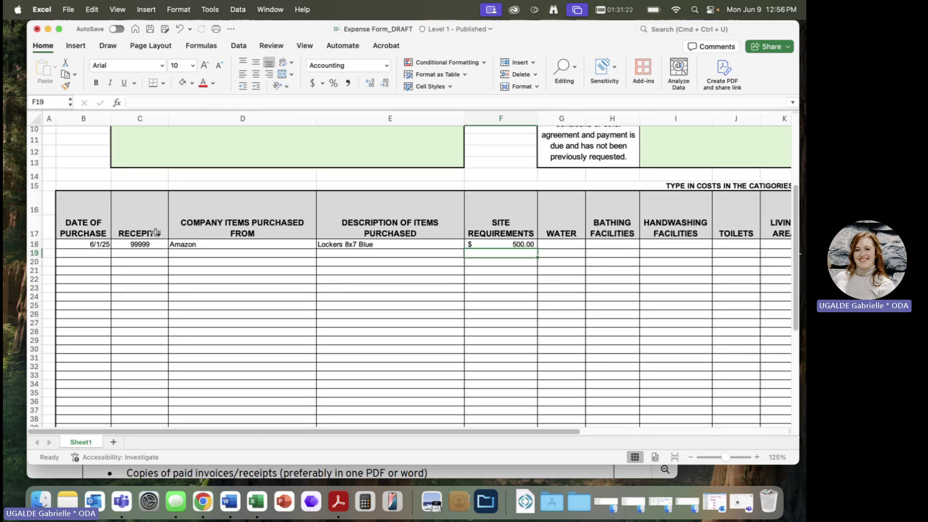
pyautogui.scroll(-2, 219, 374)
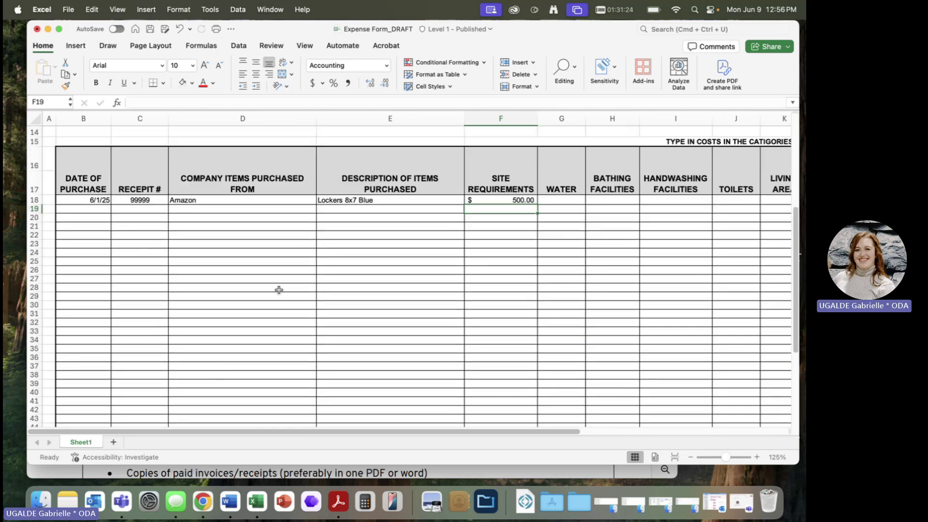
pyautogui.scroll(-1, 438, 356)
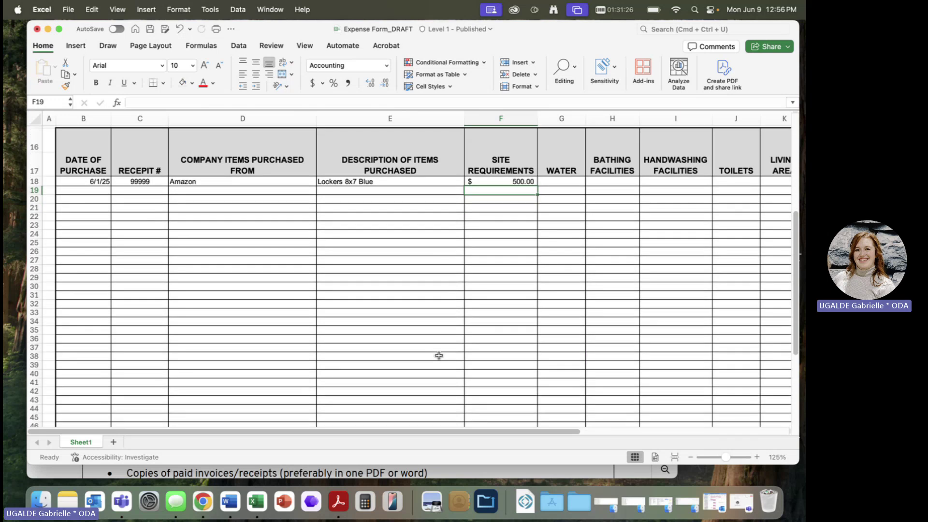
# - Insert six blank rows at rows 19–24 and confirm the totals now sit in row 67
pyautogui.click(35, 190)
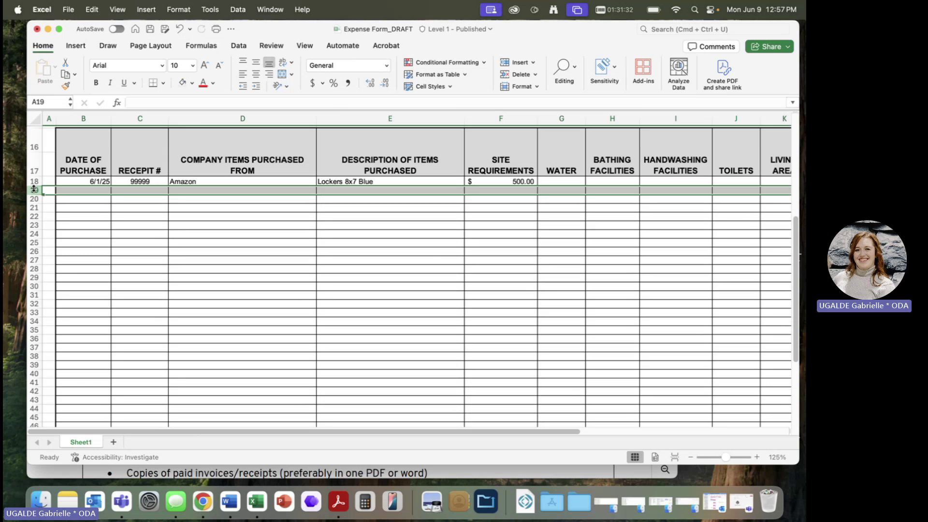
pyautogui.moveTo(33, 191); pyautogui.dragTo(33, 235)
pyautogui.rightClick(115, 216)
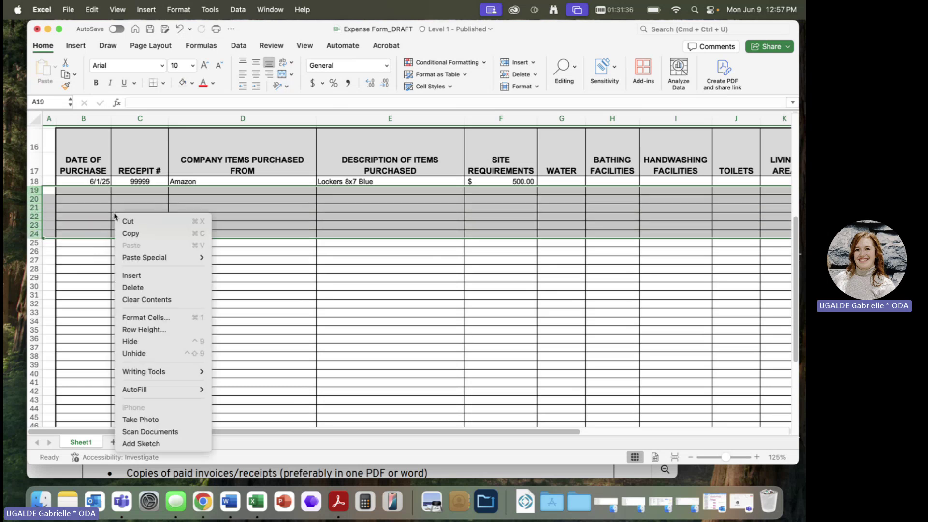
pyautogui.click(142, 275)
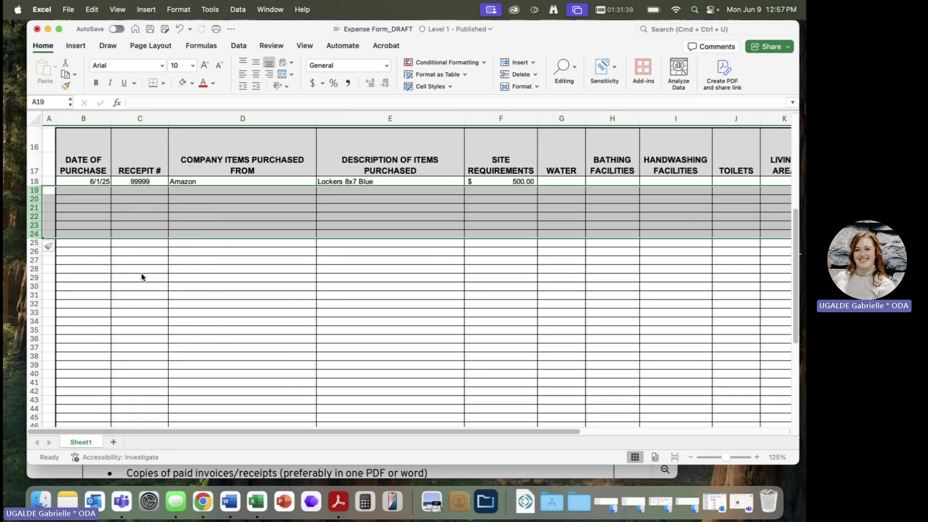
pyautogui.scroll(-8, 220, 312)
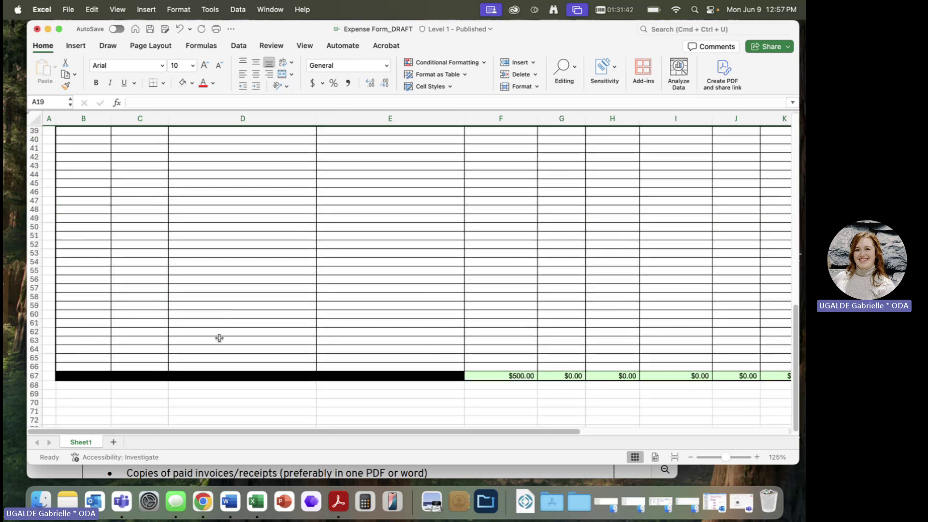
pyautogui.scroll(8, 219, 339)
pyautogui.scroll(1, 244, 274)
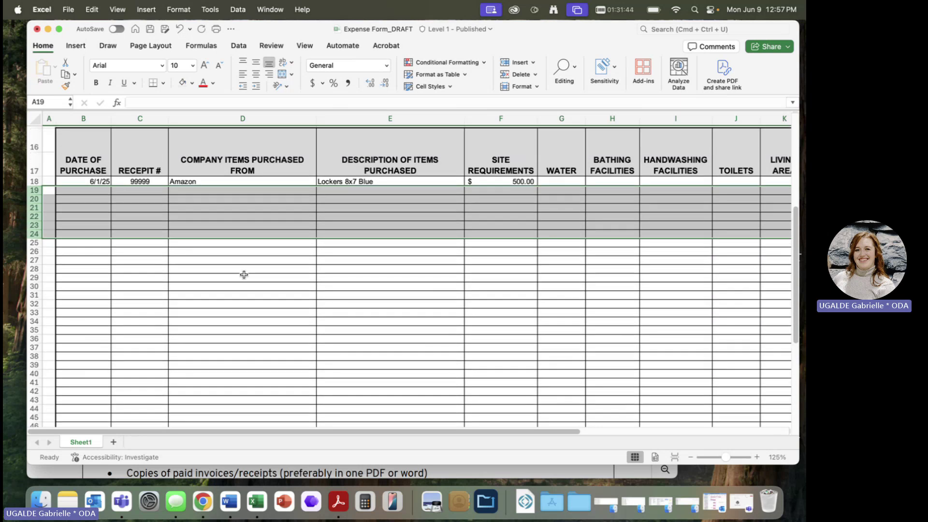
pyautogui.click(244, 274)
pyautogui.scroll(-3, 244, 274)
pyautogui.scroll(5, 244, 274)
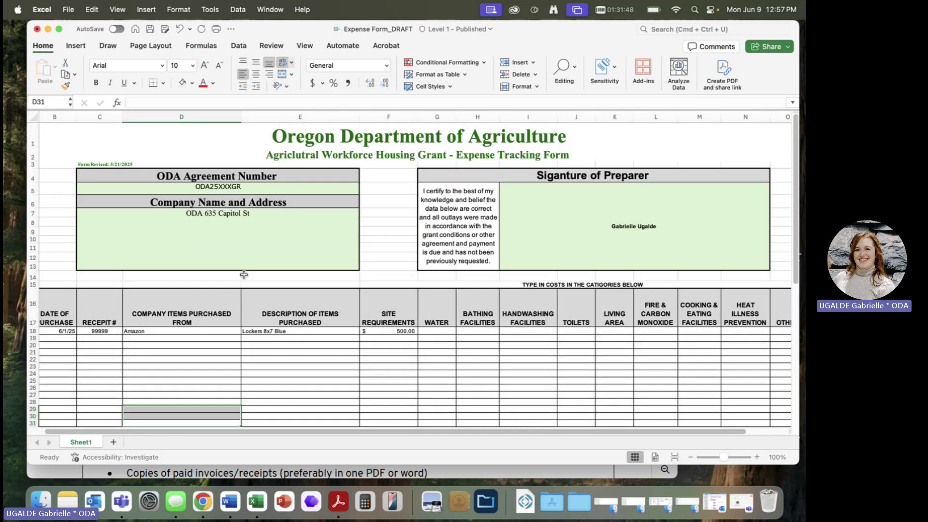
pyautogui.hscroll(2, 244, 274)
pyautogui.scroll(-10, 244, 275)
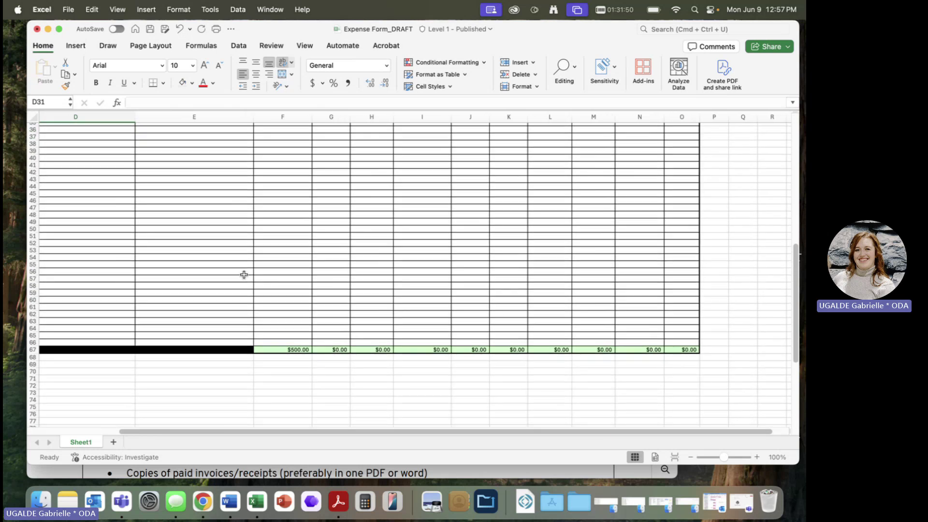
pyautogui.scroll(10, 243, 274)
pyautogui.hscroll(-2, 244, 274)
# - Switch to the HousingReport_Fillable.pdf window in Acrobat via Mission Control
pyautogui.hotkey('ctrl', 'Up')
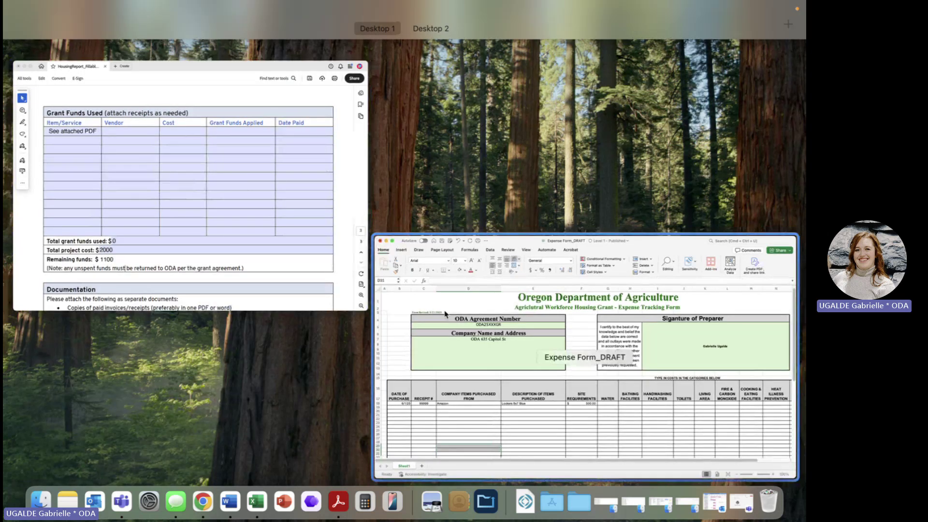
pyautogui.click(269, 223)
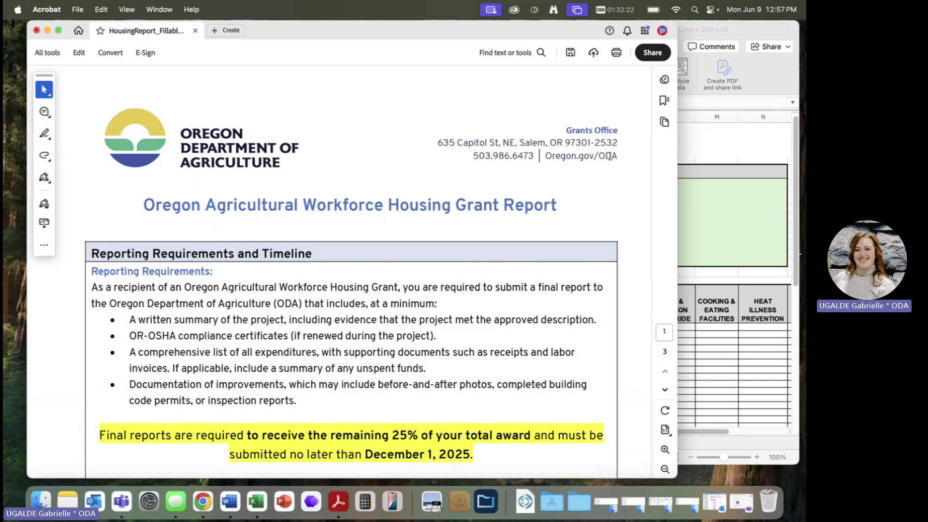
pyautogui.moveTo(566, 126); pyautogui.dragTo(616, 159)
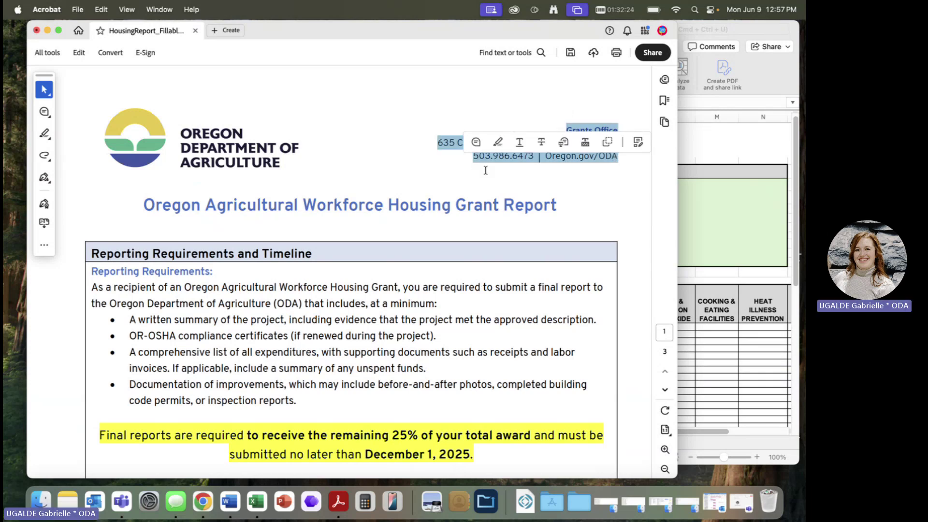
pyautogui.click(473, 159)
pyautogui.moveTo(472, 159); pyautogui.dragTo(534, 157)
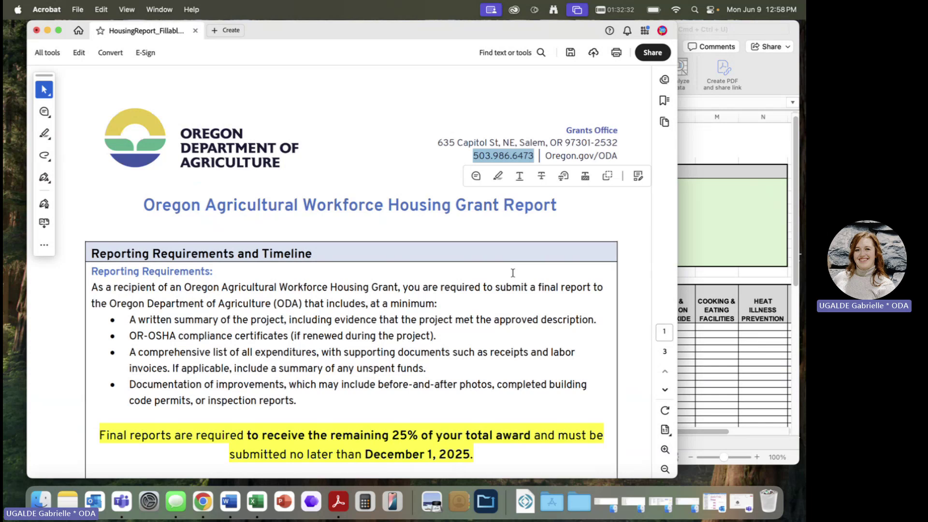
pyautogui.scroll(-5, 513, 273)
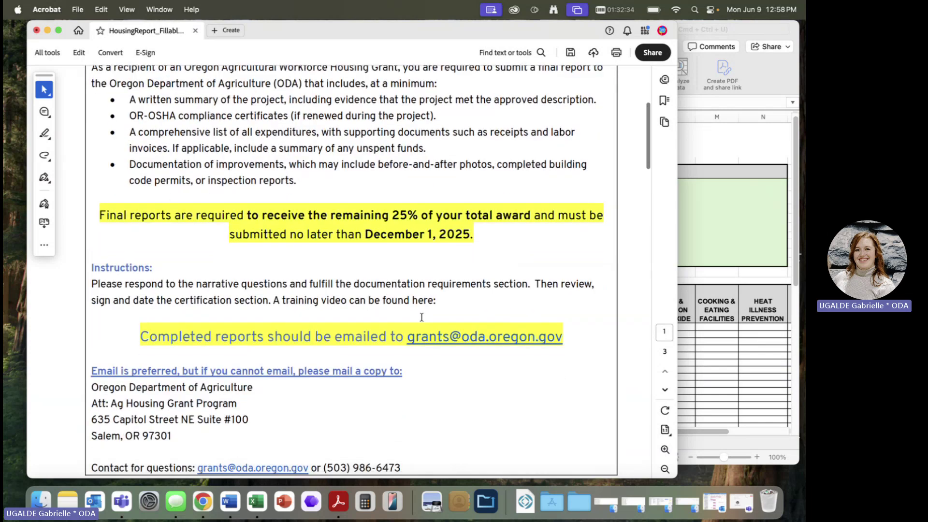
pyautogui.moveTo(394, 339); pyautogui.dragTo(561, 339)
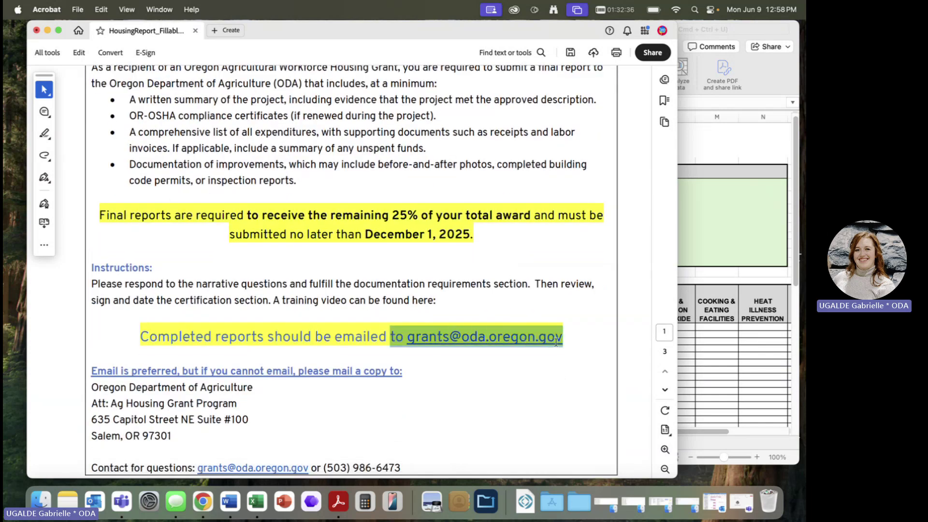
pyautogui.click(514, 459)
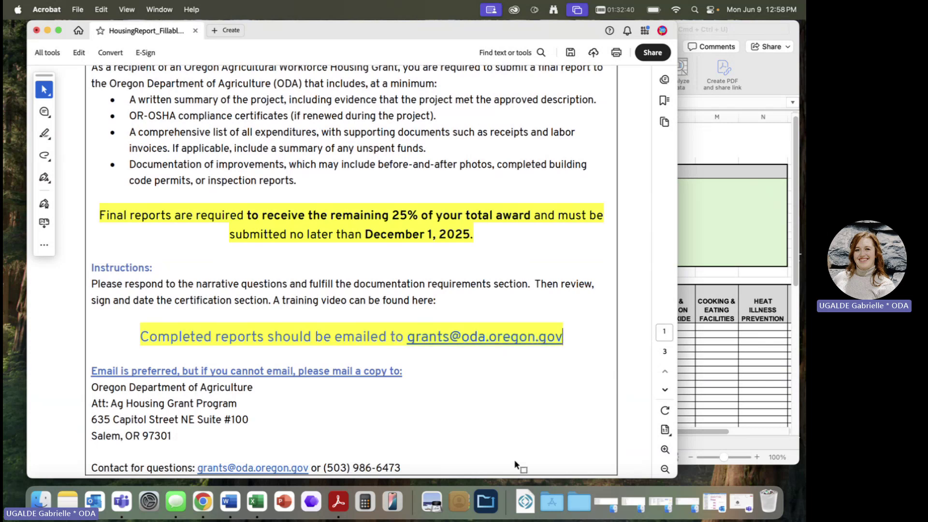
pyautogui.scroll(-2, 514, 459)
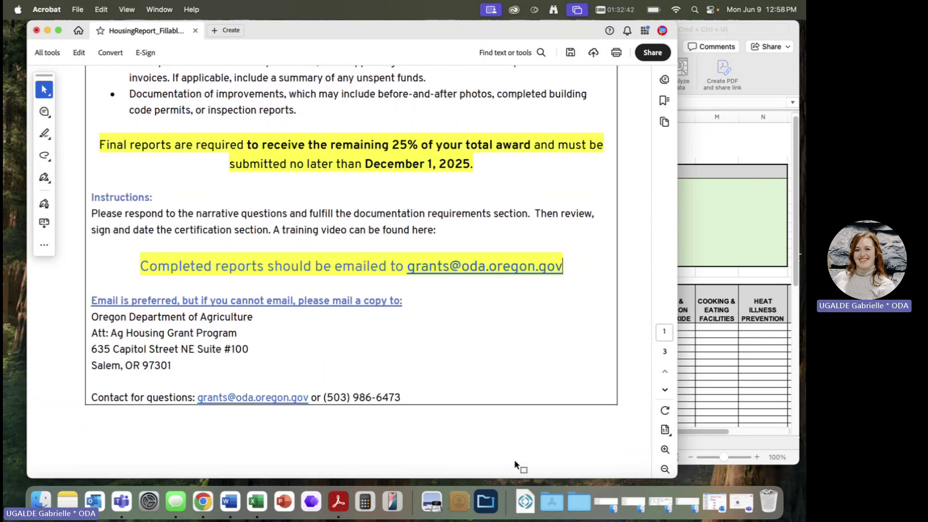
pyautogui.moveTo(414, 399); pyautogui.dragTo(485, 434)
pyautogui.scroll(-10, 485, 433)
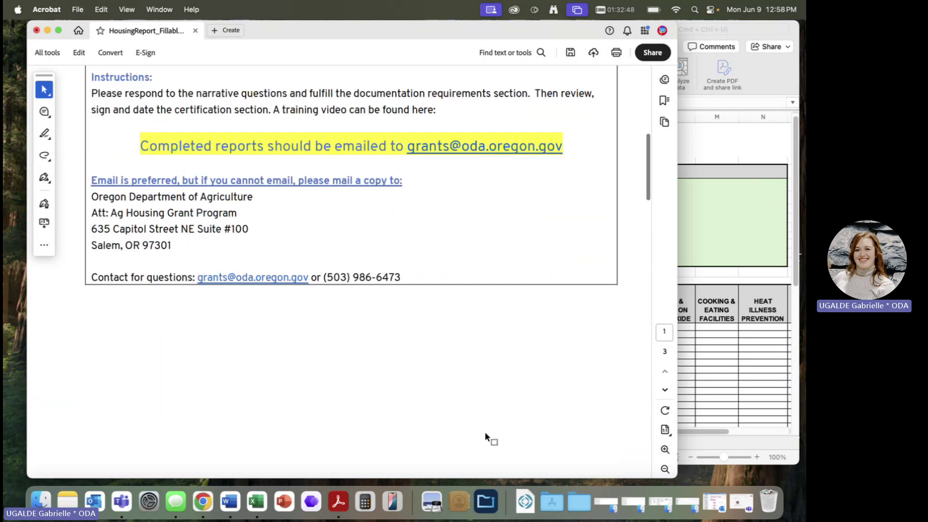
pyautogui.scroll(-15, 485, 432)
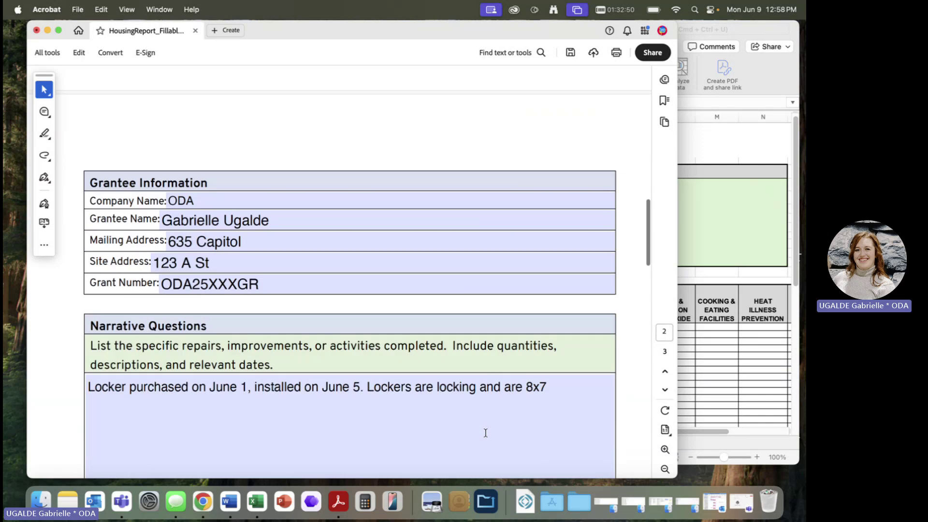
pyautogui.scroll(20, 485, 432)
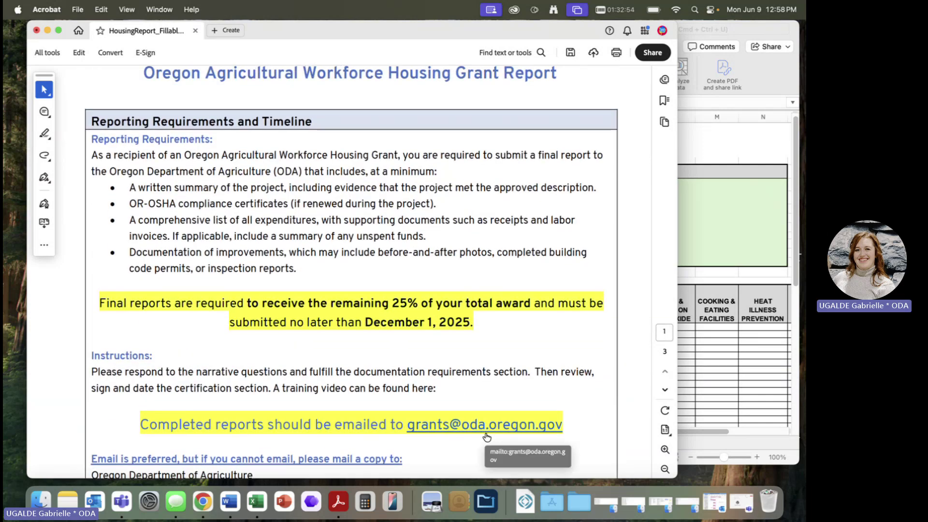
pyautogui.scroll(4, 486, 436)
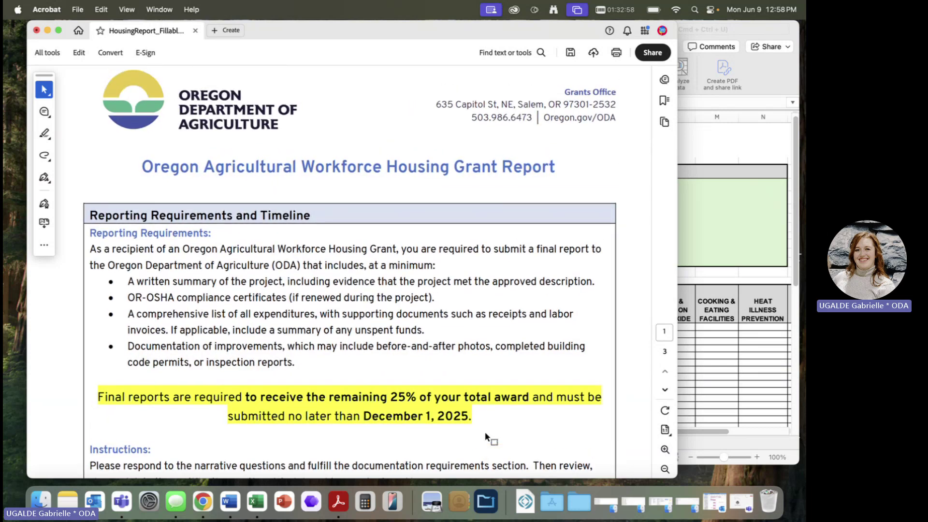
pyautogui.scroll(1, 485, 431)
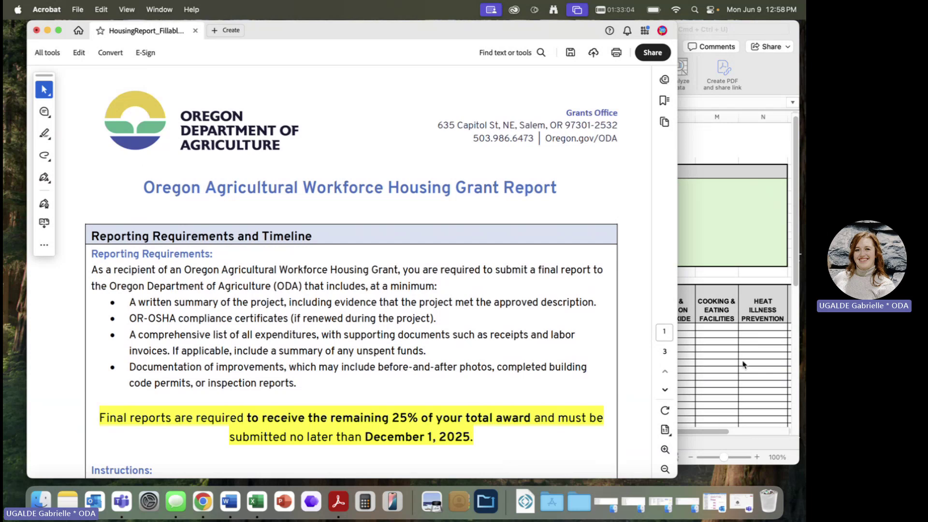
# - Restore the 'OAWHG - How to Report' meeting and reveal Stop recording under Record and transcribe
pyautogui.click(741, 515)
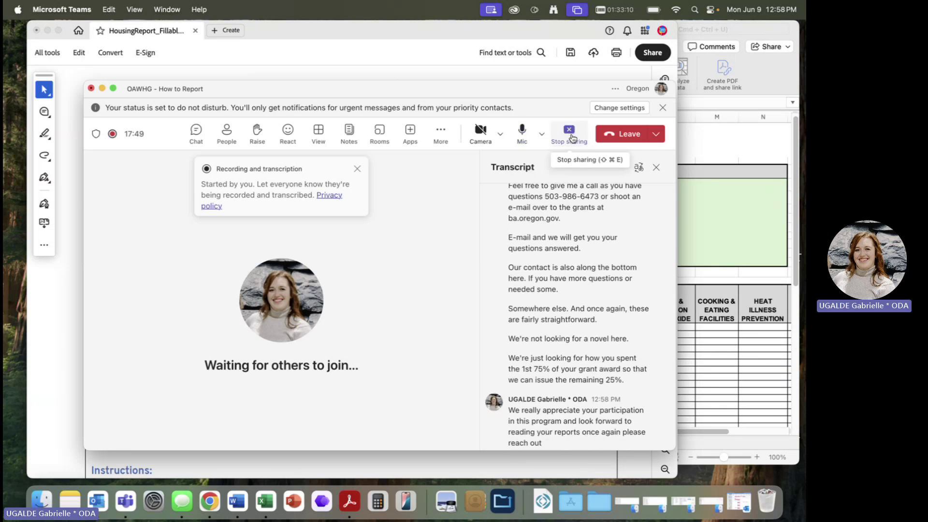
pyautogui.click(441, 135)
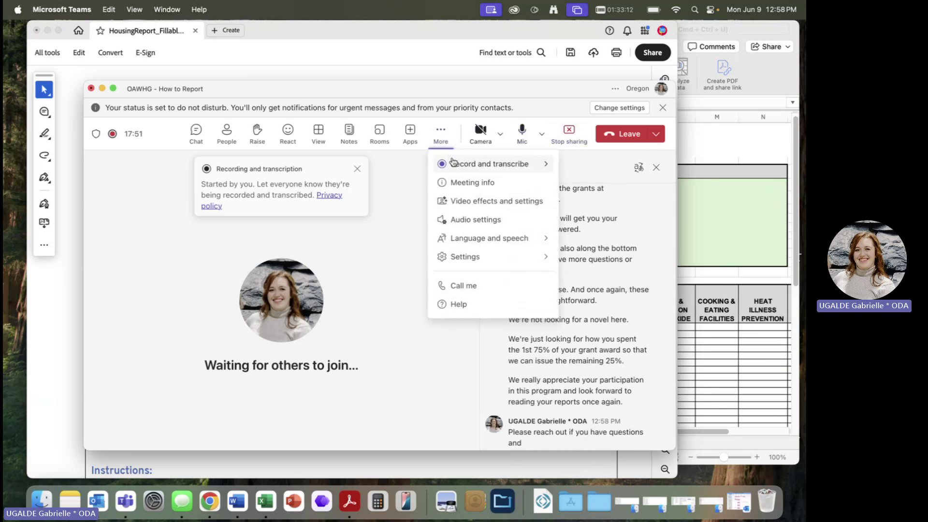
pyautogui.moveTo(446, 163)
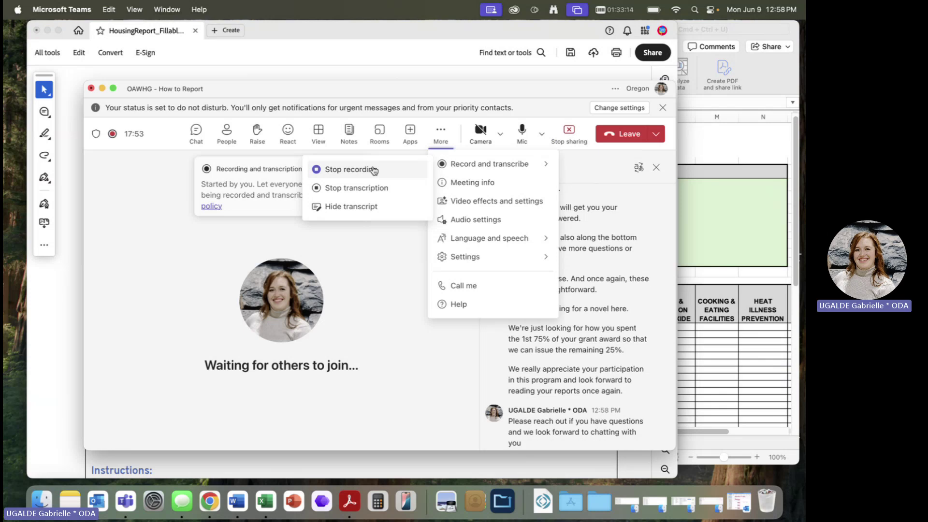